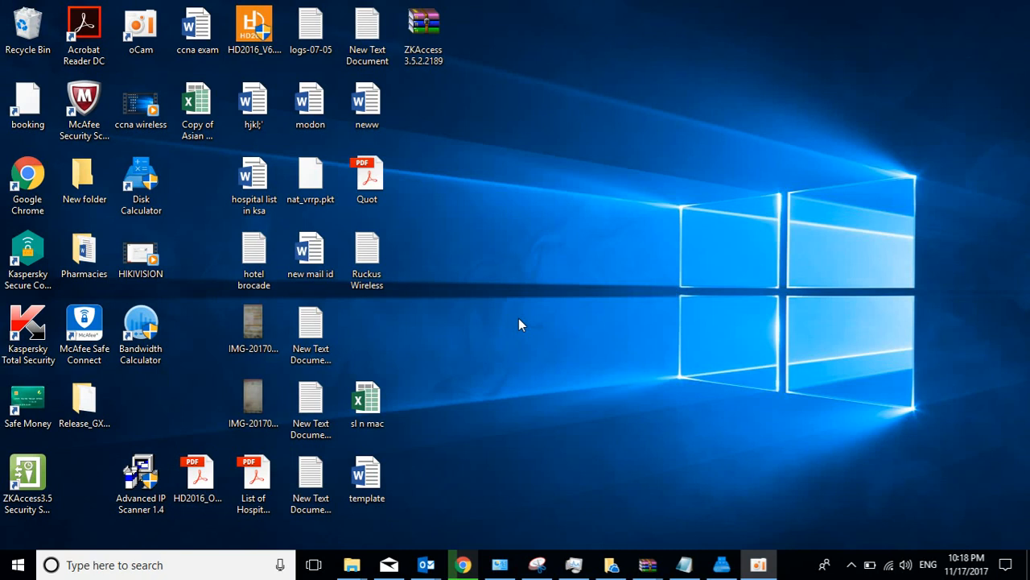
Step: Open the Notepad camera list and highlight the question about disk space required to keep one month of video
{"action": "left_click", "coordinate": [684, 564]}
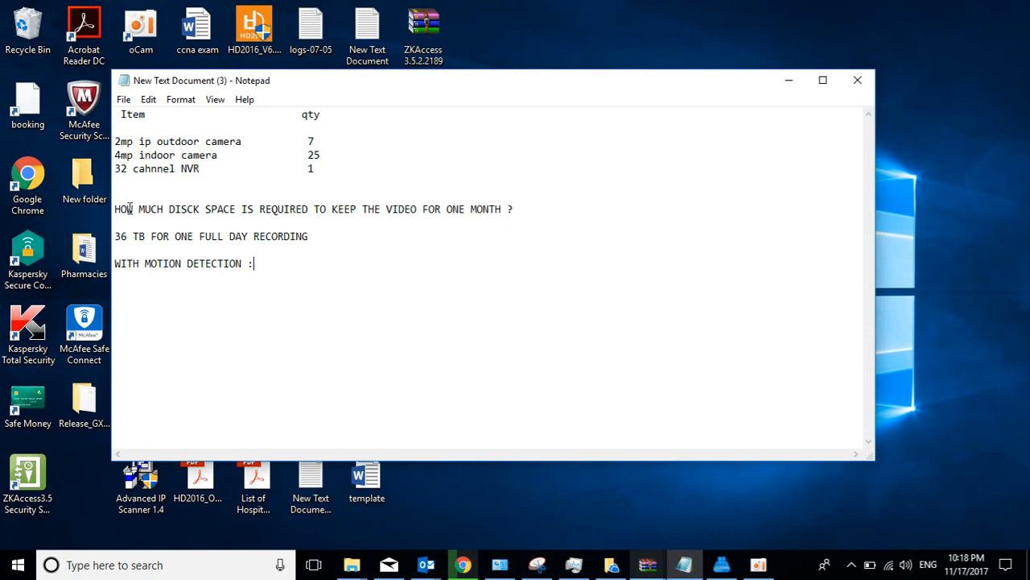
{"action": "left_click_drag", "start_coordinate": [117, 208], "coordinate": [188, 209]}
{"action": "left_click", "coordinate": [222, 199]}
{"action": "left_click_drag", "start_coordinate": [255, 197], "coordinate": [516, 206]}
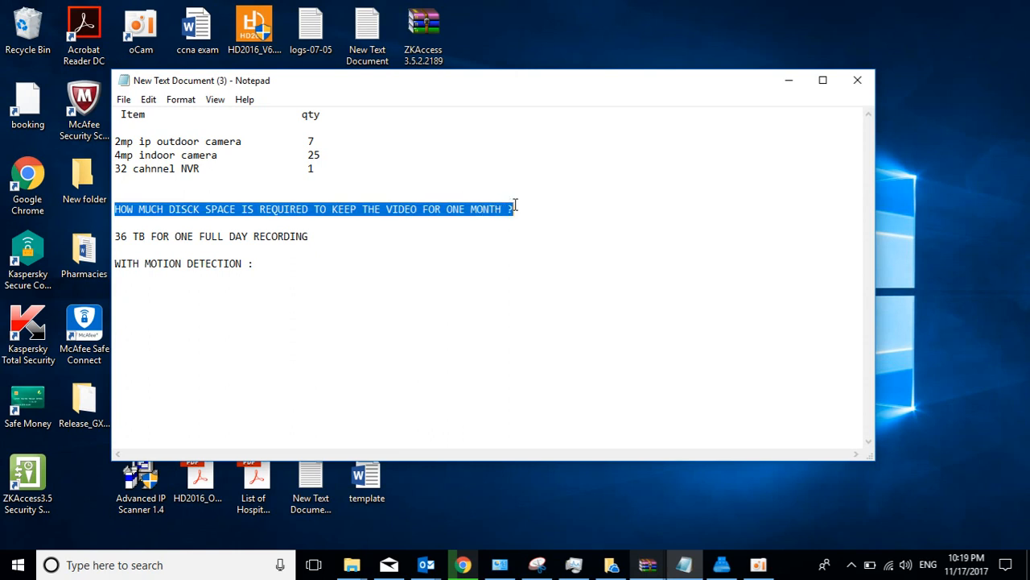
Step: Delete the line "36 TB FOR ONE FULL DAY RECORDING" from the notes
{"action": "left_click", "coordinate": [313, 236]}
{"action": "left_click_drag", "start_coordinate": [312, 236], "coordinate": [104, 230]}
{"action": "key", "text": "BackSpace"}
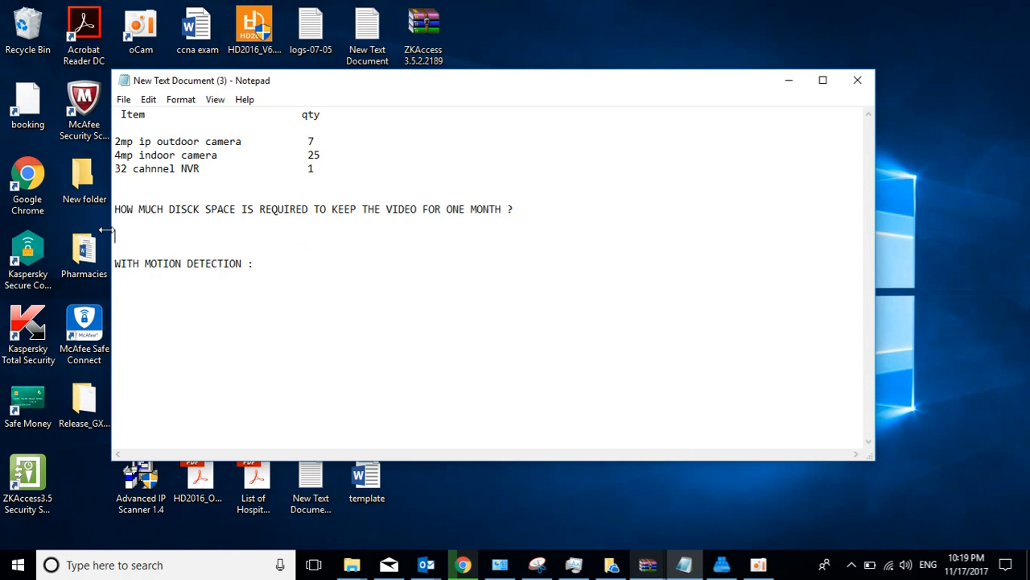
{"action": "left_click", "coordinate": [126, 278]}
Step: Switch to Chrome and search the web for "hikivision" in a new tab
{"action": "left_click", "coordinate": [464, 565]}
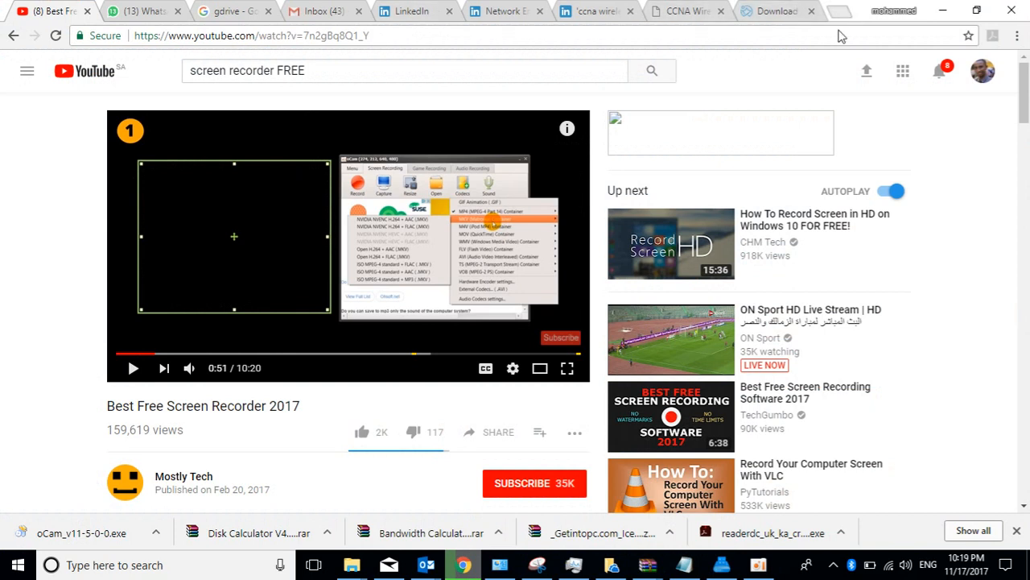
{"action": "key", "text": "ctrl+t"}
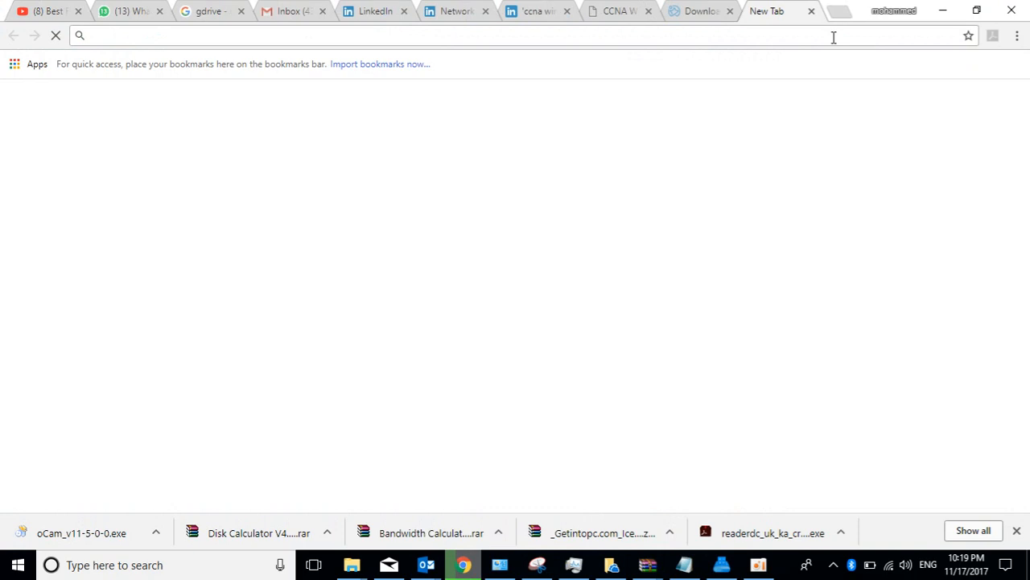
{"action": "type", "text": "hikivision"}
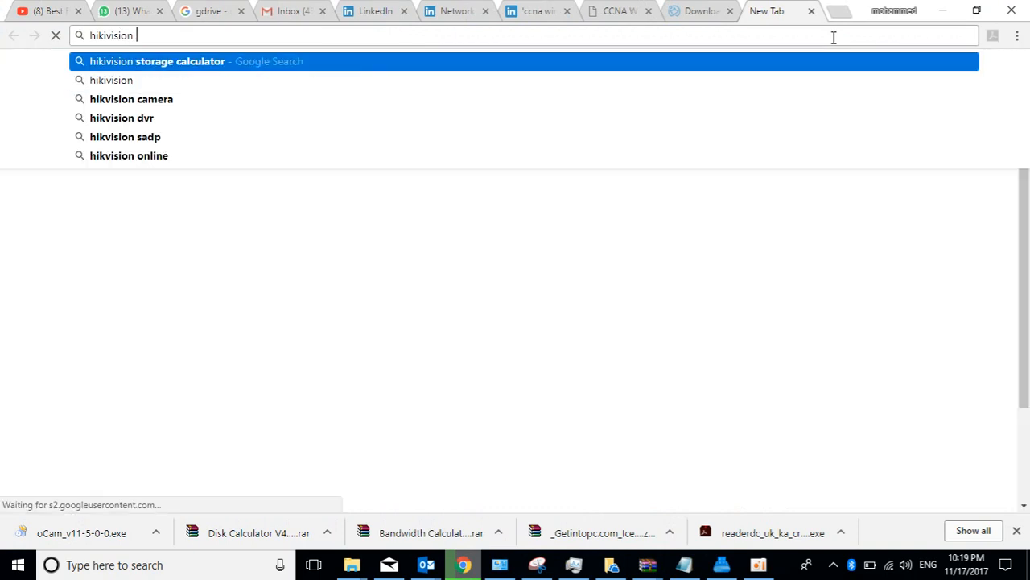
{"action": "key", "text": "Down"}
{"action": "key", "text": "Return"}
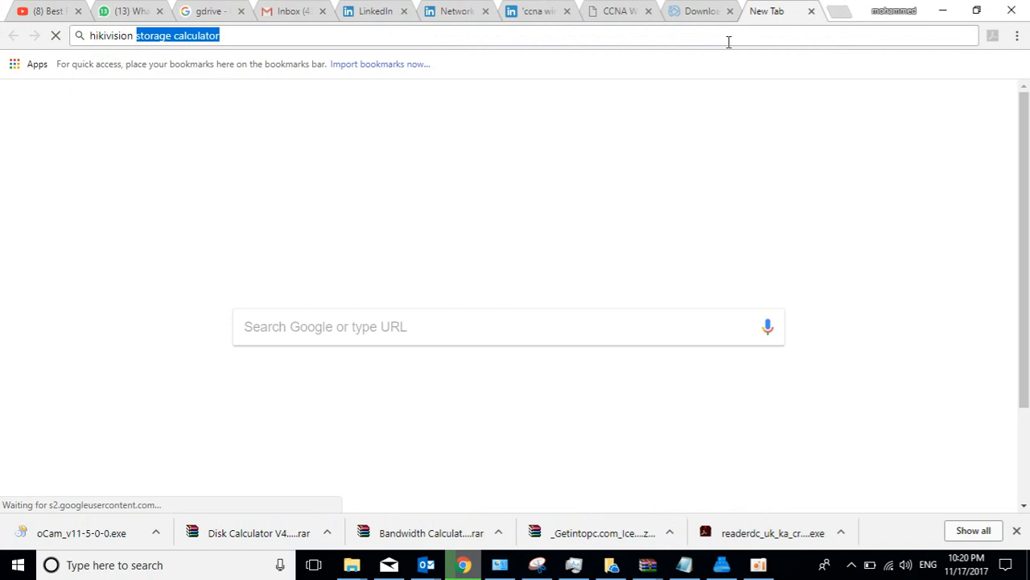
{"action": "key", "text": "Return"}
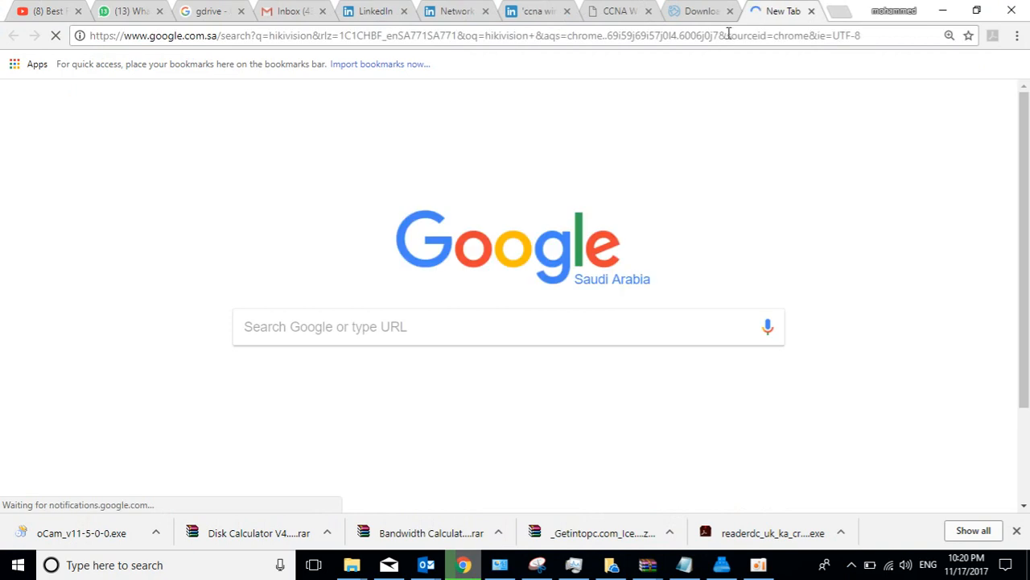
Step: Replace the web search with "hikvision storage calculator"
{"action": "left_click", "coordinate": [725, 35]}
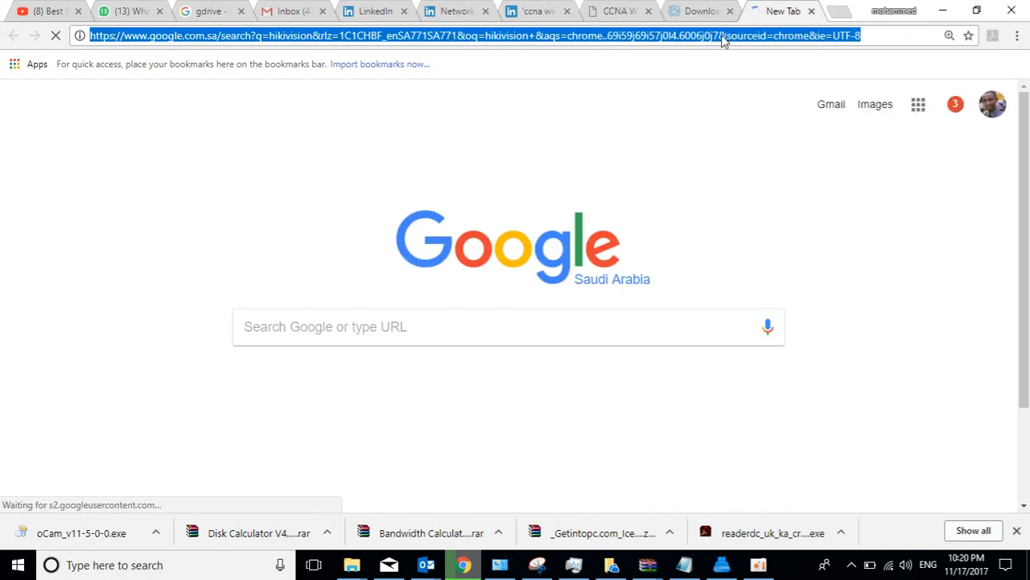
{"action": "type", "text": "hikiv"}
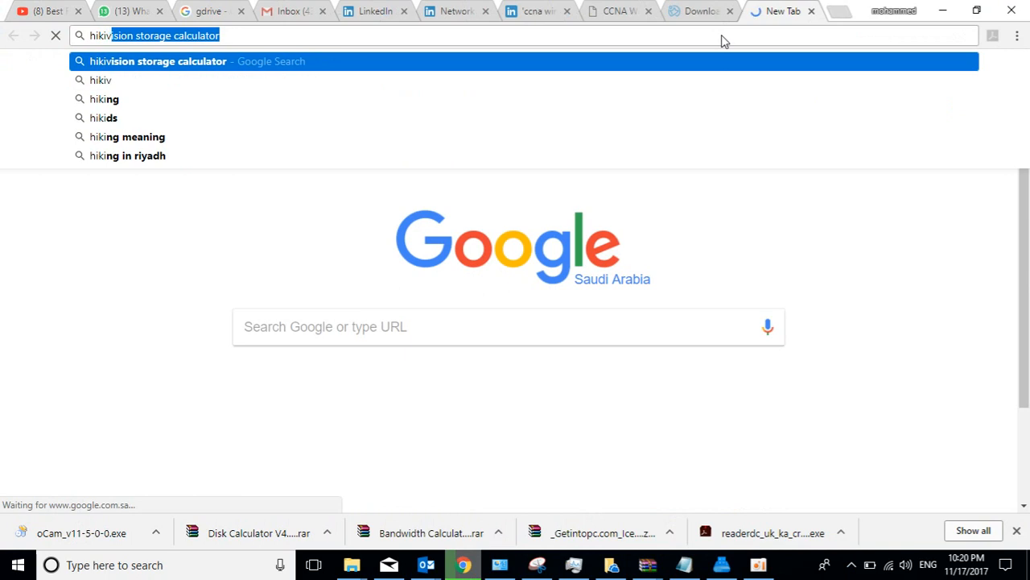
{"action": "type", "text": "ision st"}
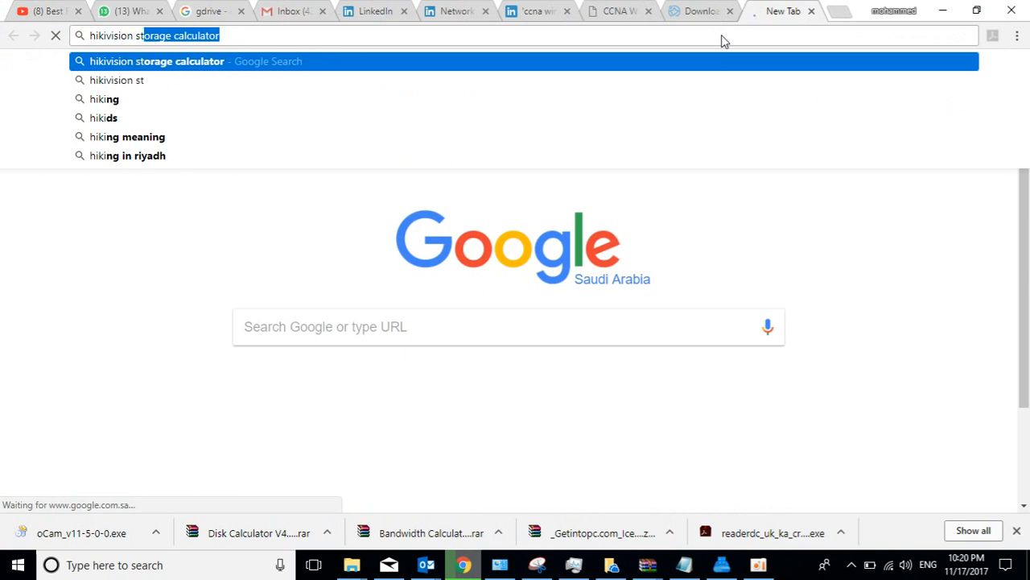
{"action": "type", "text": "orage cal"}
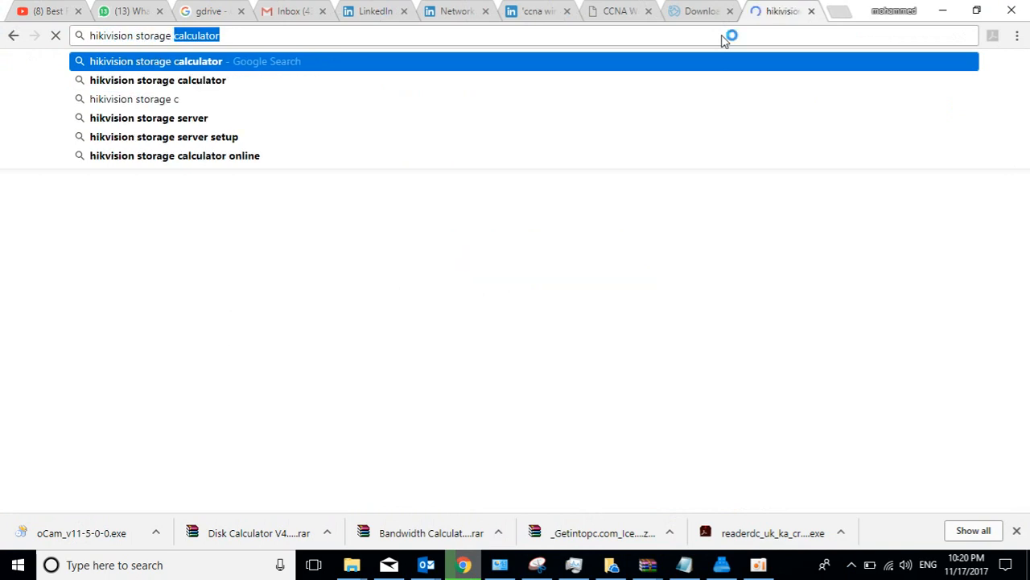
{"action": "type", "text": "culator"}
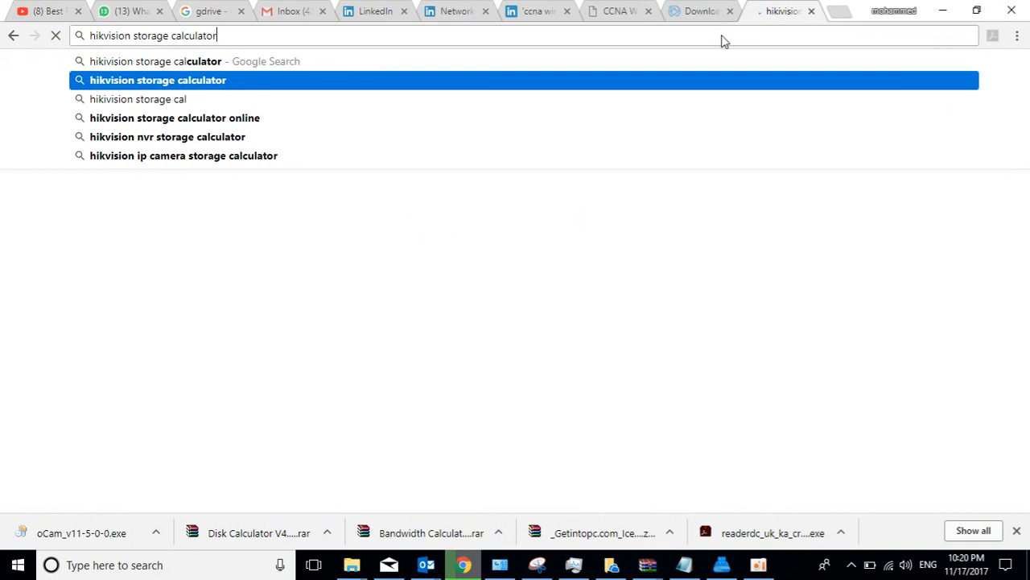
{"action": "key", "text": "Return"}
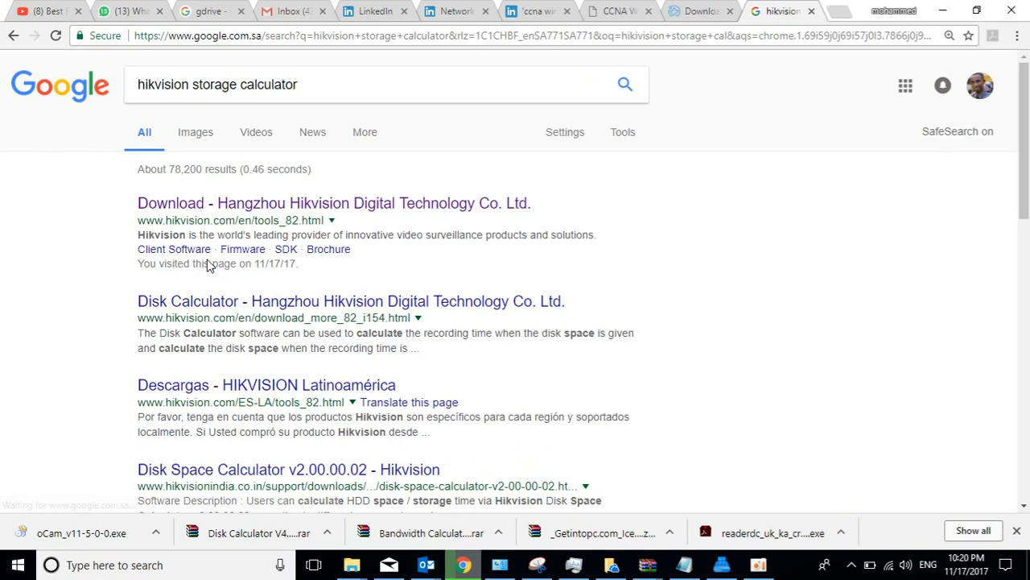
Step: Open Hikvision's Tools download page from the search results and expand the Disk Space Calculator V4.0.0.3 entry
{"action": "left_click", "coordinate": [249, 207]}
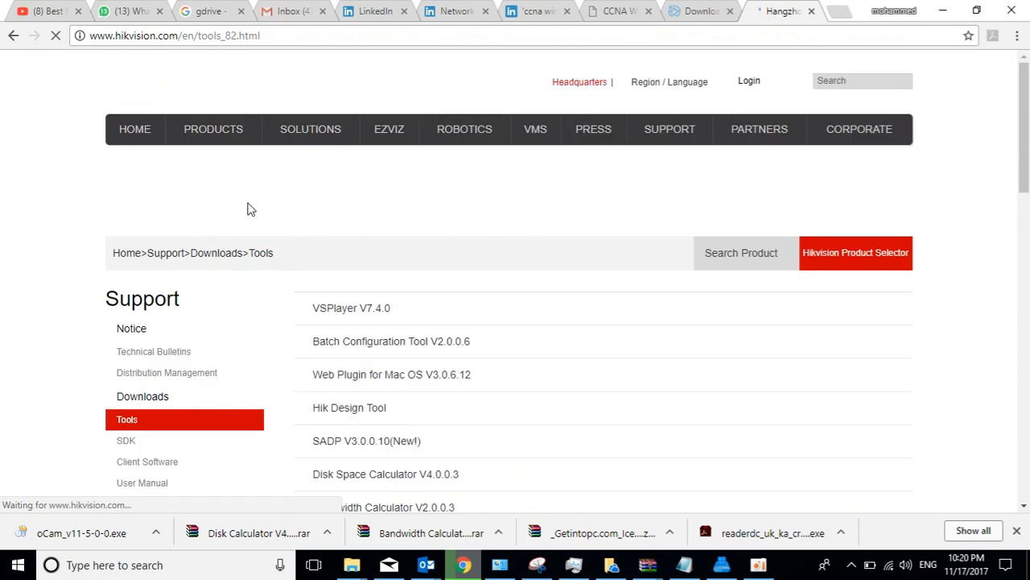
{"action": "left_click_drag", "start_coordinate": [1027, 143], "coordinate": [1027, 268]}
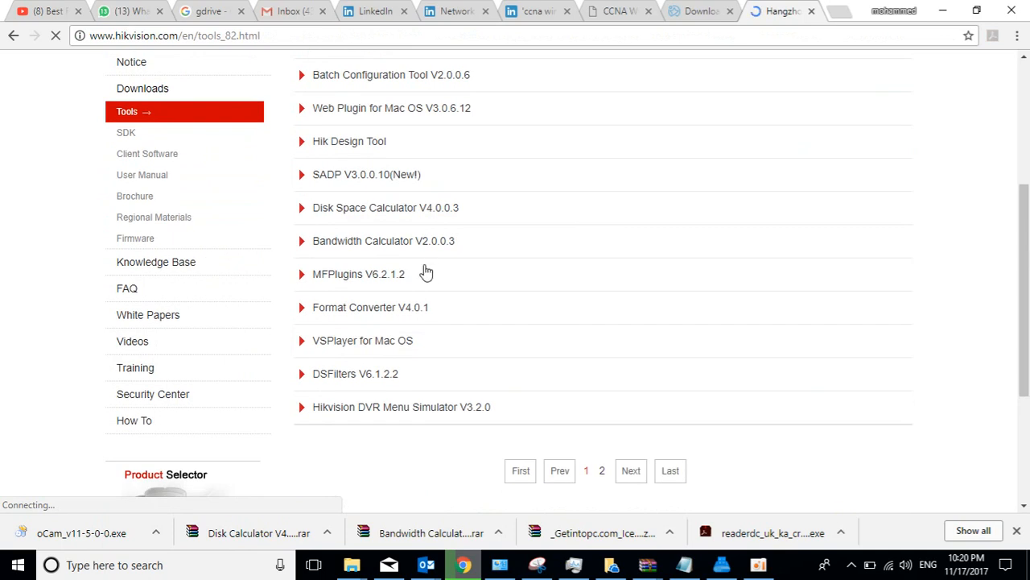
{"action": "left_click", "coordinate": [410, 217]}
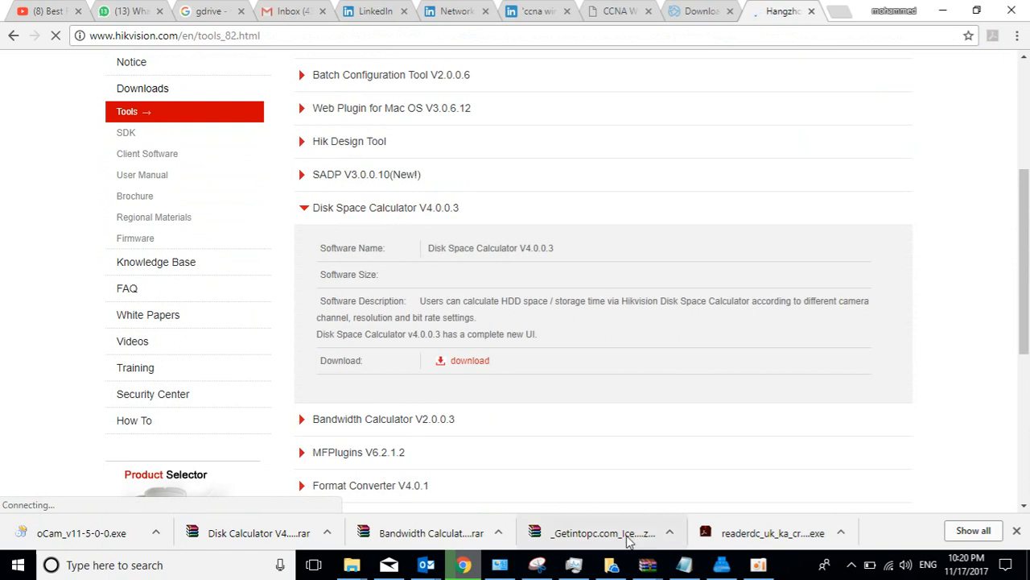
Step: Switch to Disk Calculator, check the camera quantities in the Notepad list, and set the channel number to 7 for the outdoor cameras
{"action": "left_click", "coordinate": [722, 573]}
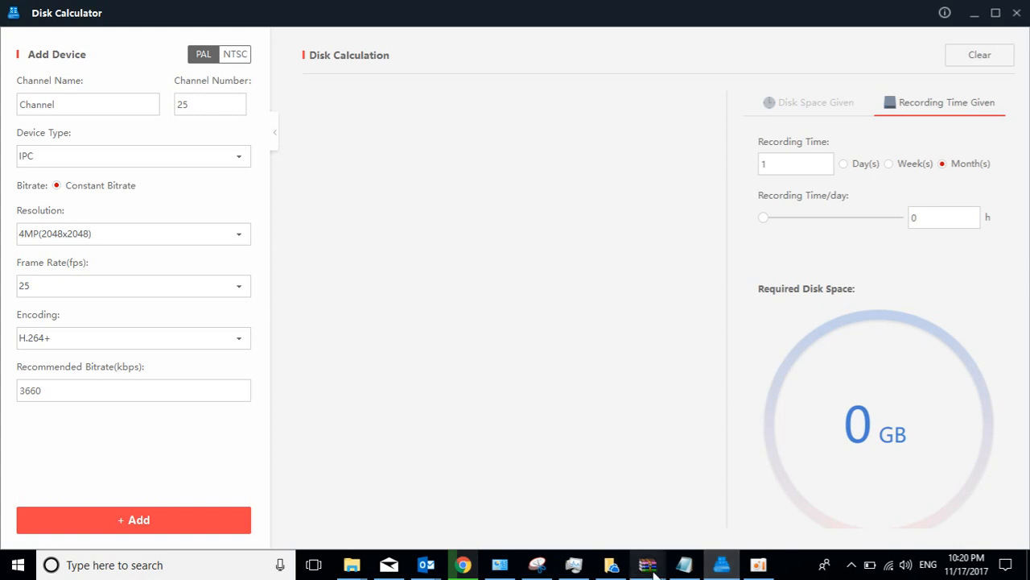
{"action": "left_click", "coordinate": [684, 566]}
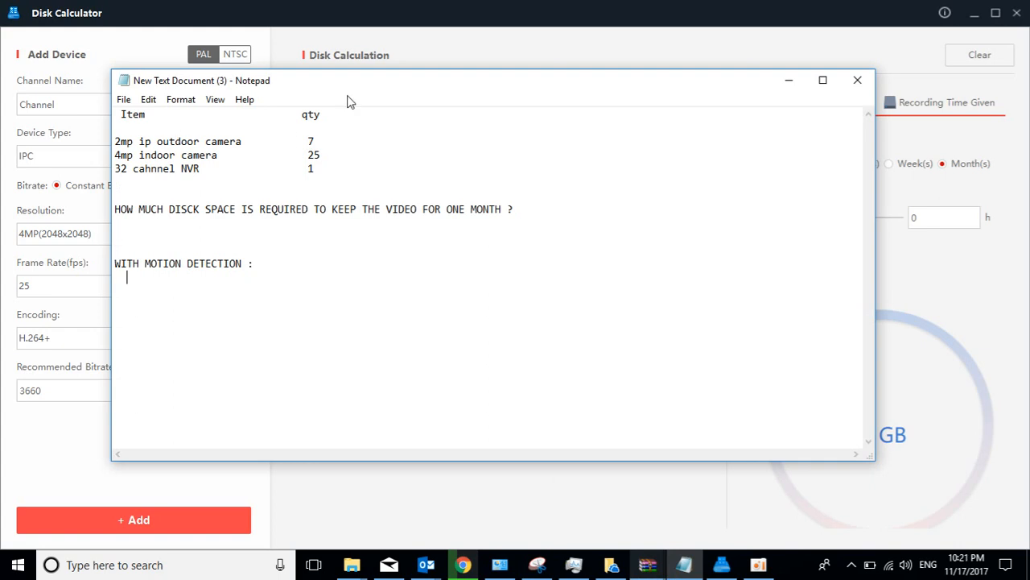
{"action": "left_click", "coordinate": [432, 64]}
{"action": "left_click", "coordinate": [183, 105]}
{"action": "double_click", "coordinate": [183, 106]}
{"action": "key", "text": "BackSpace"}
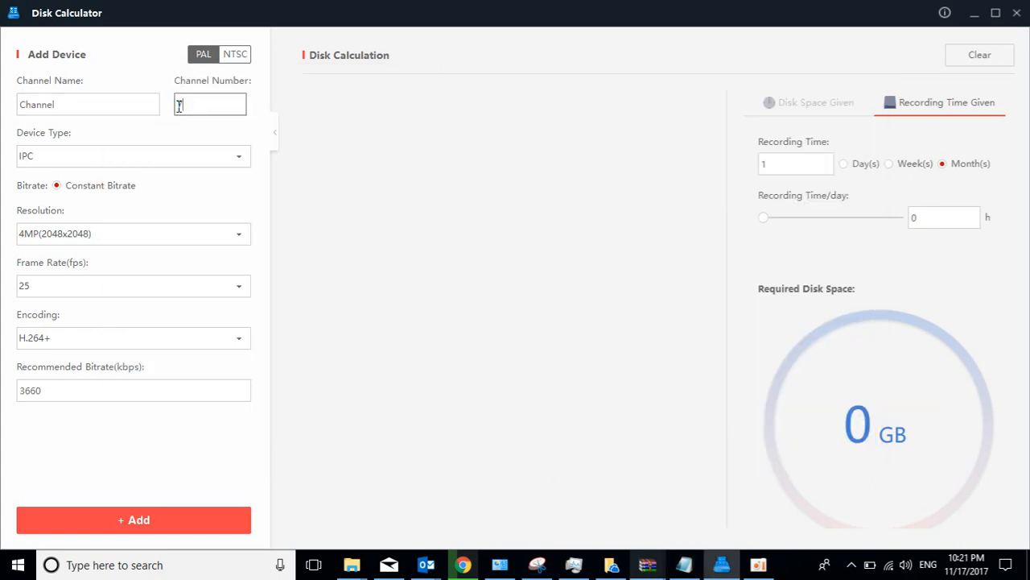
{"action": "type", "text": "7"}
{"action": "left_click", "coordinate": [171, 157]}
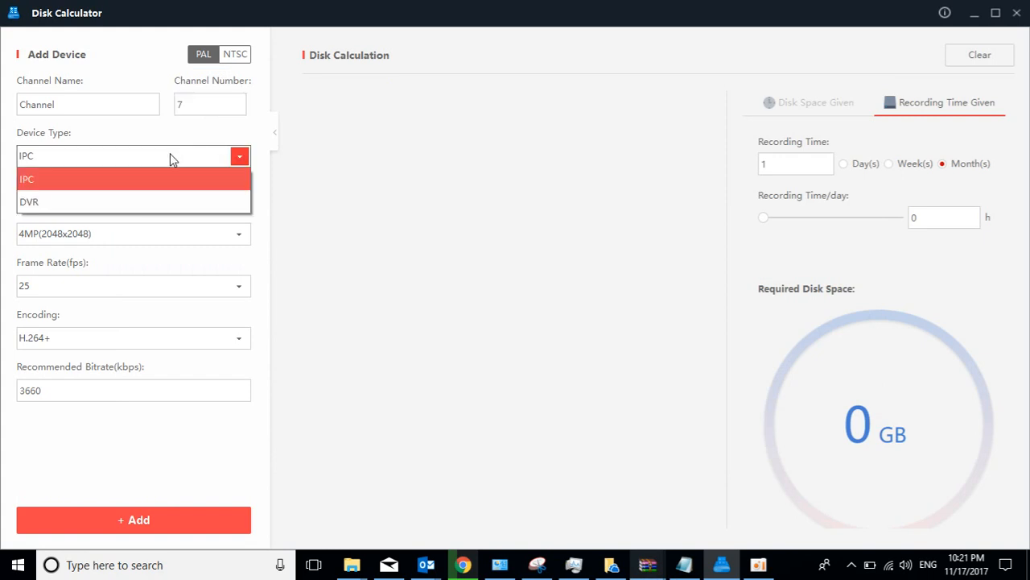
Step: Change the channel name to "outdoor" and review the device type options, keeping IPC
{"action": "left_click", "coordinate": [147, 97]}
{"action": "key", "text": "BackSpace"}
{"action": "key", "text": "BackSpace"}
{"action": "key", "text": "BackSpace"}
{"action": "key", "text": "BackSpace"}
{"action": "key", "text": "BackSpace"}
{"action": "key", "text": "BackSpace"}
{"action": "key", "text": "BackSpace"}
{"action": "type", "text": "outdoo"}
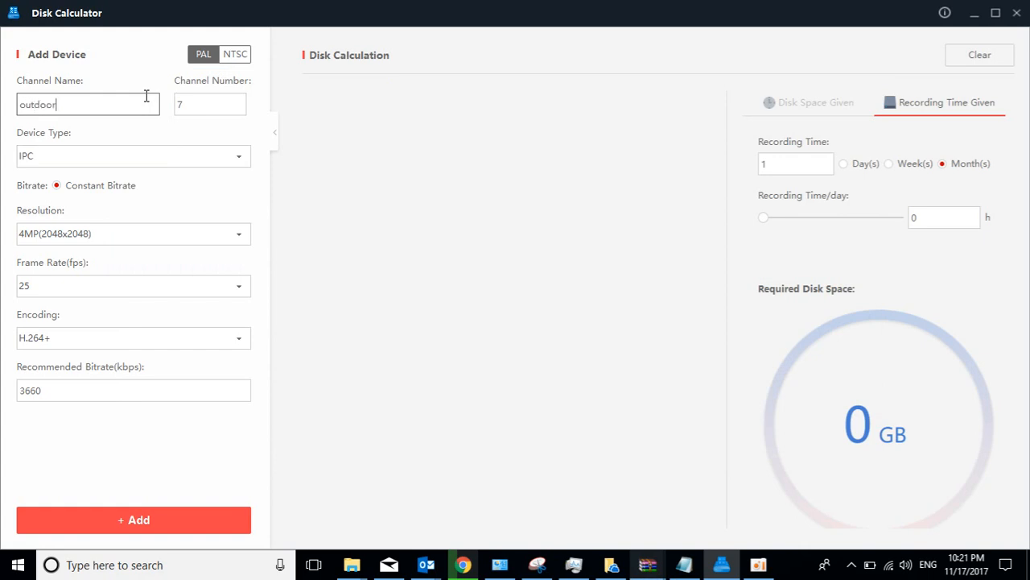
{"action": "type", "text": "r"}
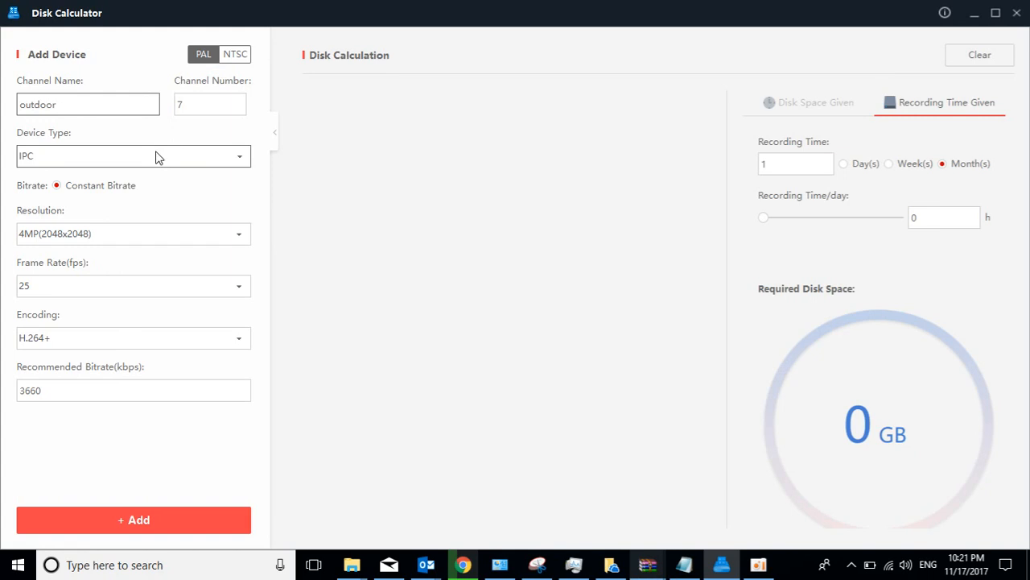
{"action": "left_click", "coordinate": [157, 156]}
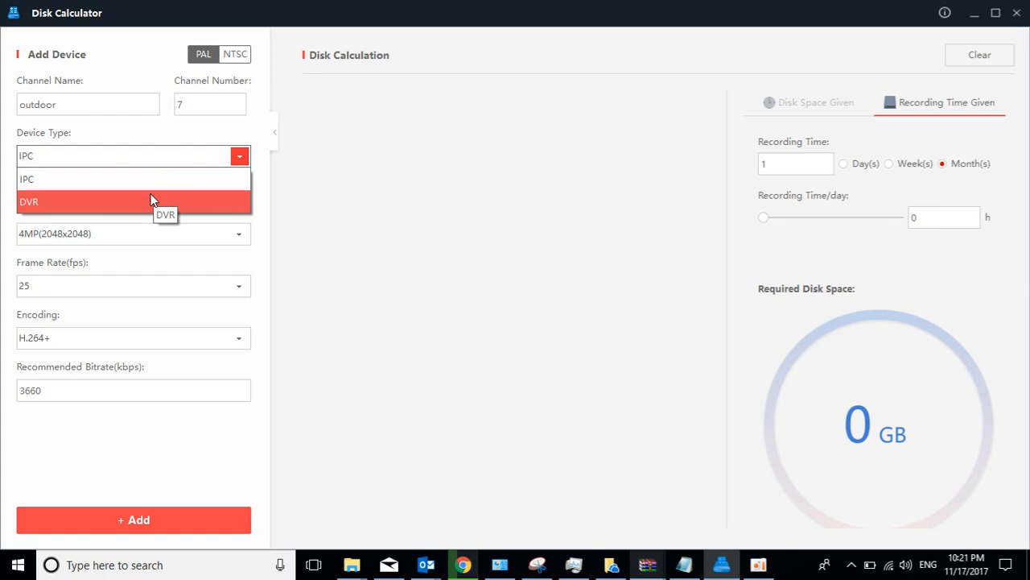
{"action": "left_click", "coordinate": [134, 226]}
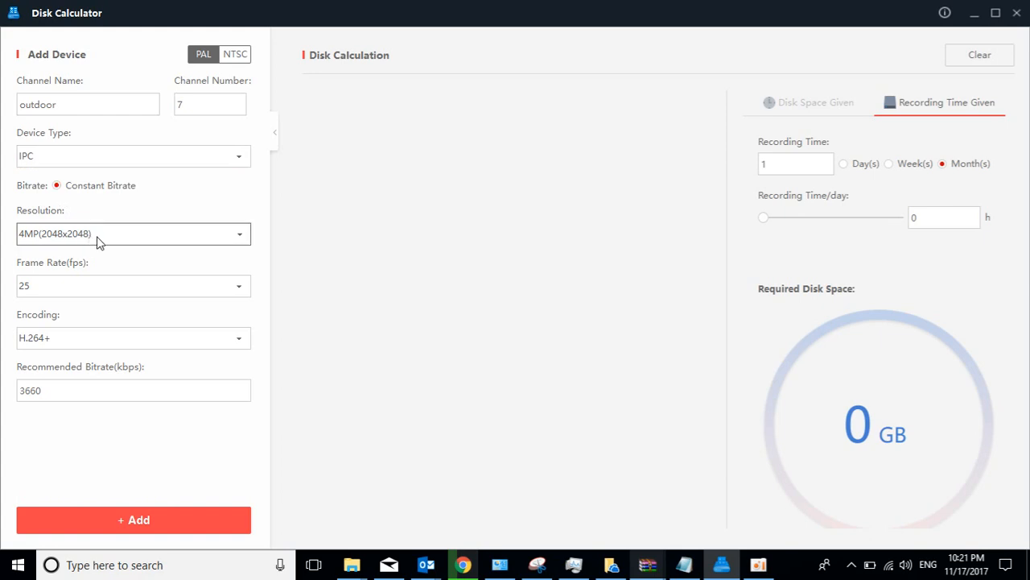
Step: Check the outdoor camera's resolution in the Notepad list and set the device resolution to 2MP/1080P(1920x1080)
{"action": "left_click", "coordinate": [98, 239]}
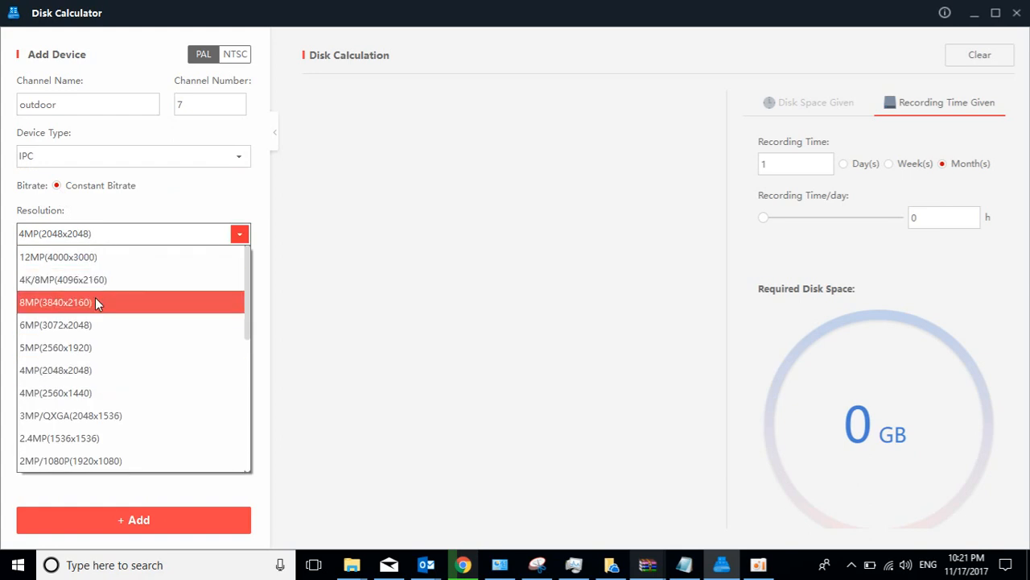
{"action": "left_click", "coordinate": [682, 566]}
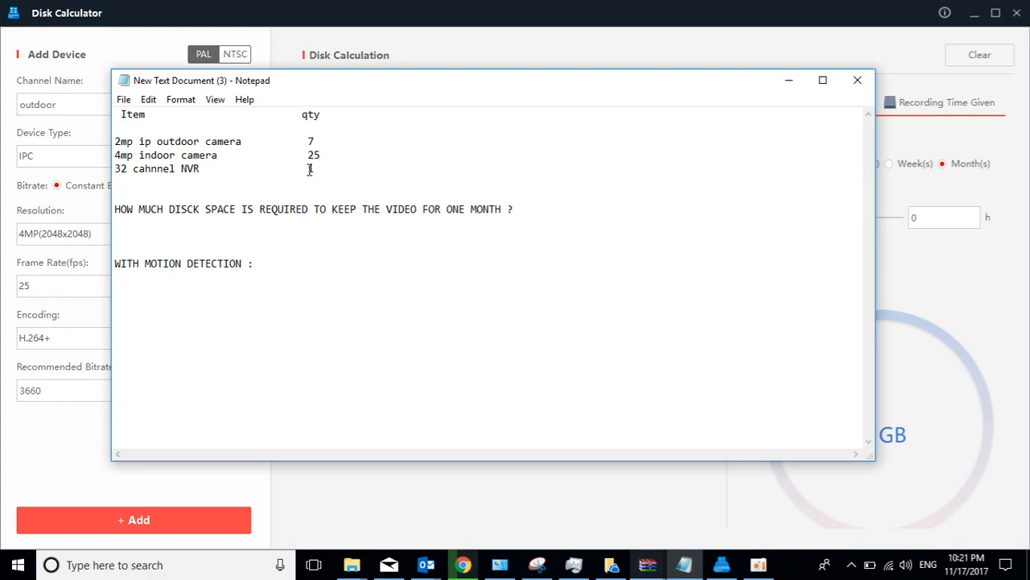
{"action": "left_click_drag", "start_coordinate": [141, 141], "coordinate": [114, 142]}
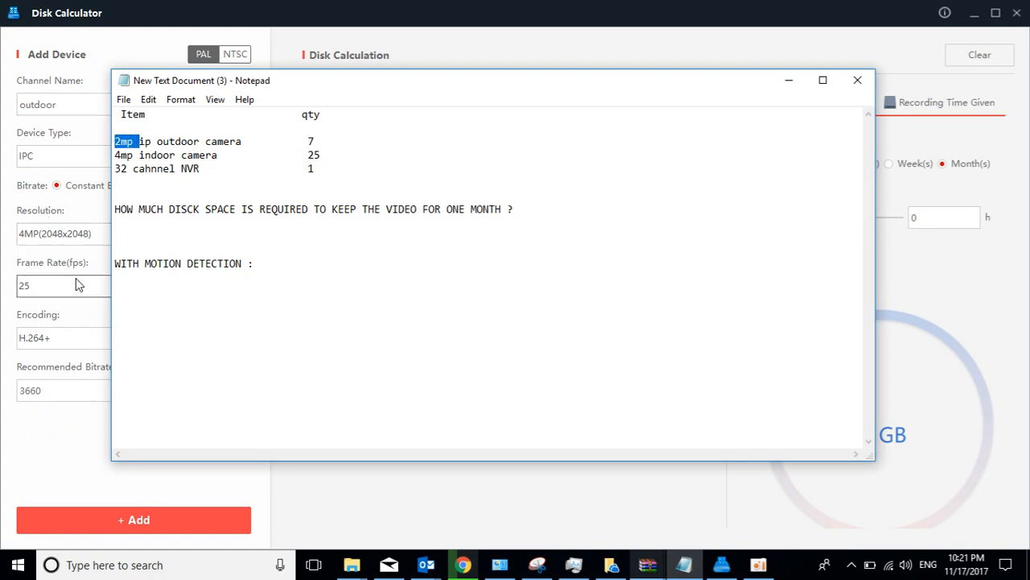
{"action": "left_click", "coordinate": [76, 285]}
{"action": "left_click", "coordinate": [100, 239]}
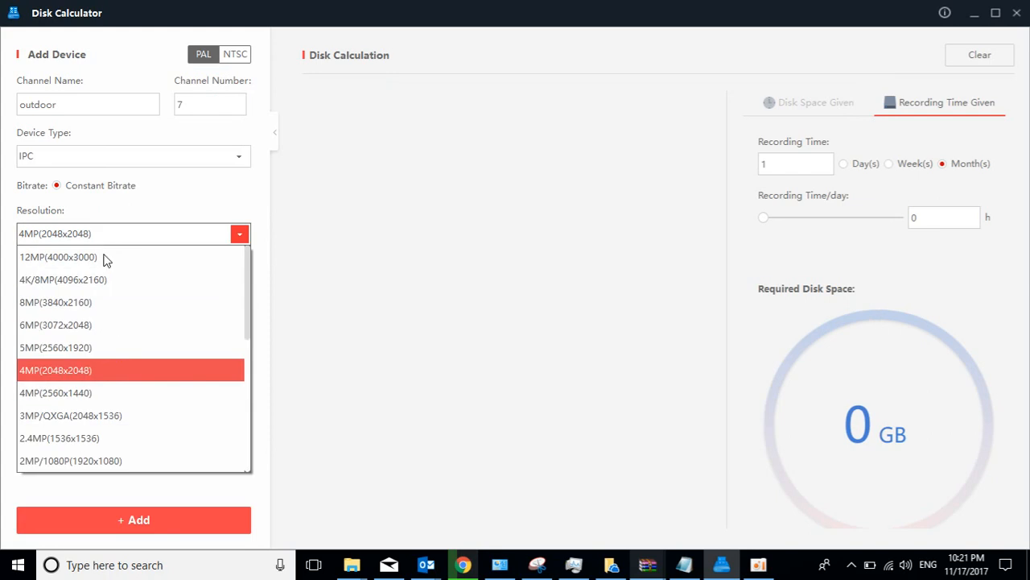
{"action": "left_click", "coordinate": [85, 461]}
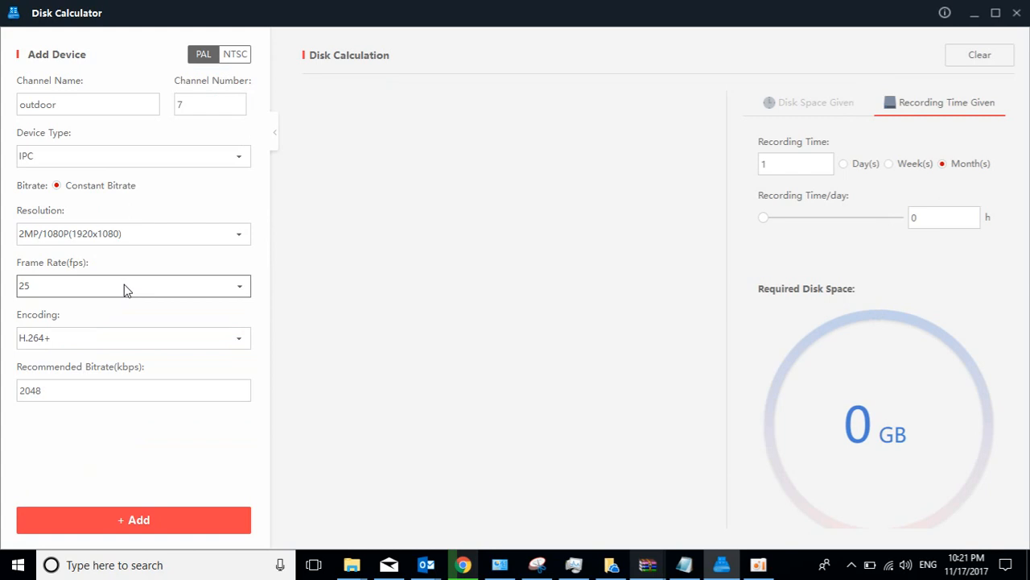
Step: Choose H.264+ encoding for the outdoor cameras and add the device to the disk calculation
{"action": "left_click", "coordinate": [126, 335]}
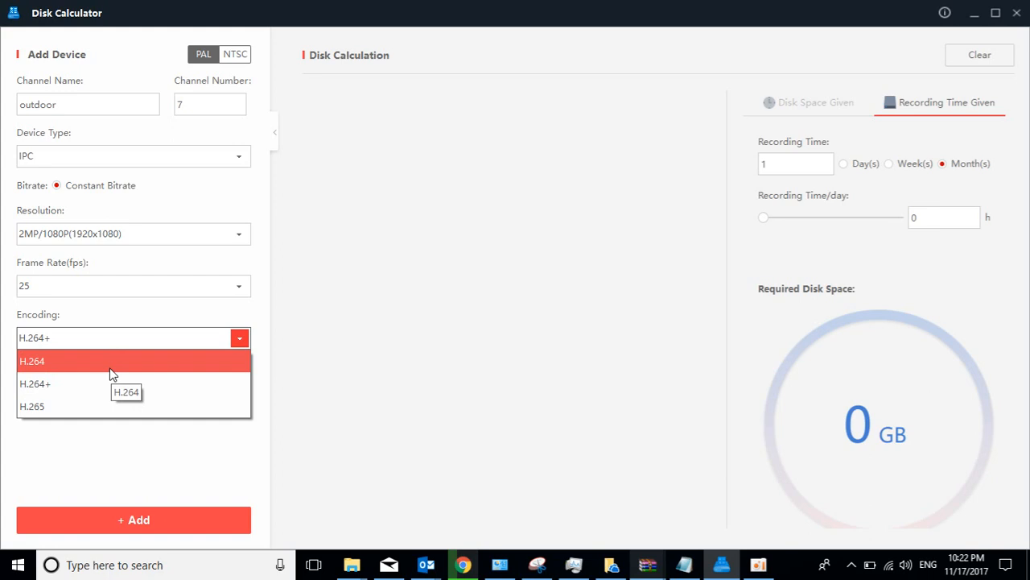
{"action": "left_click", "coordinate": [85, 384]}
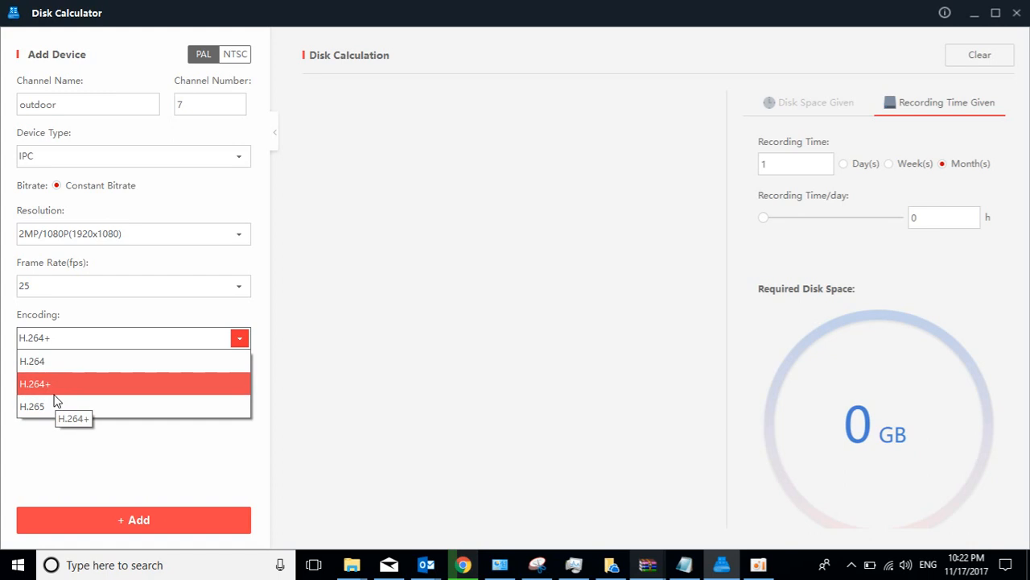
{"action": "left_click", "coordinate": [59, 388]}
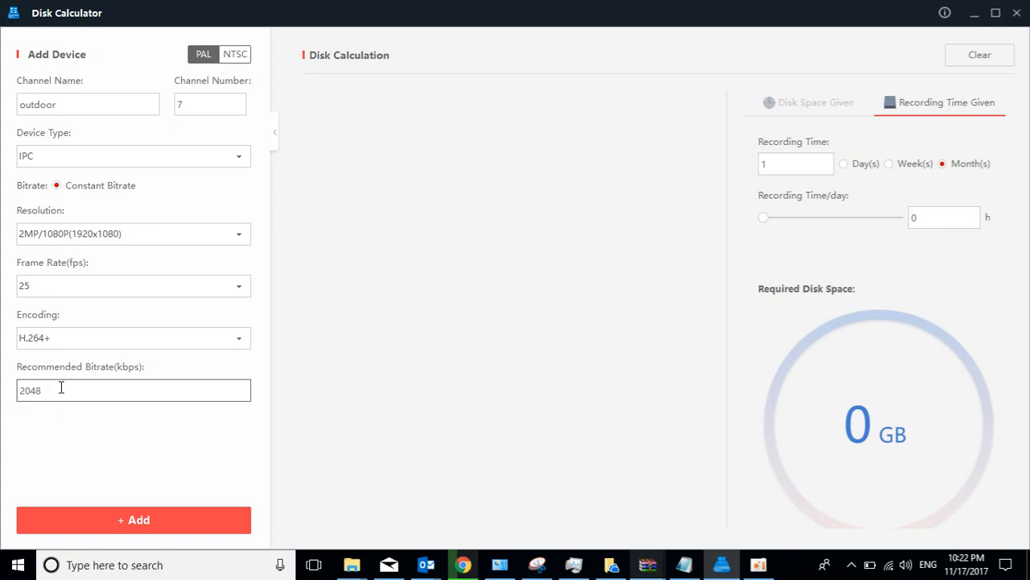
{"action": "left_click", "coordinate": [93, 524]}
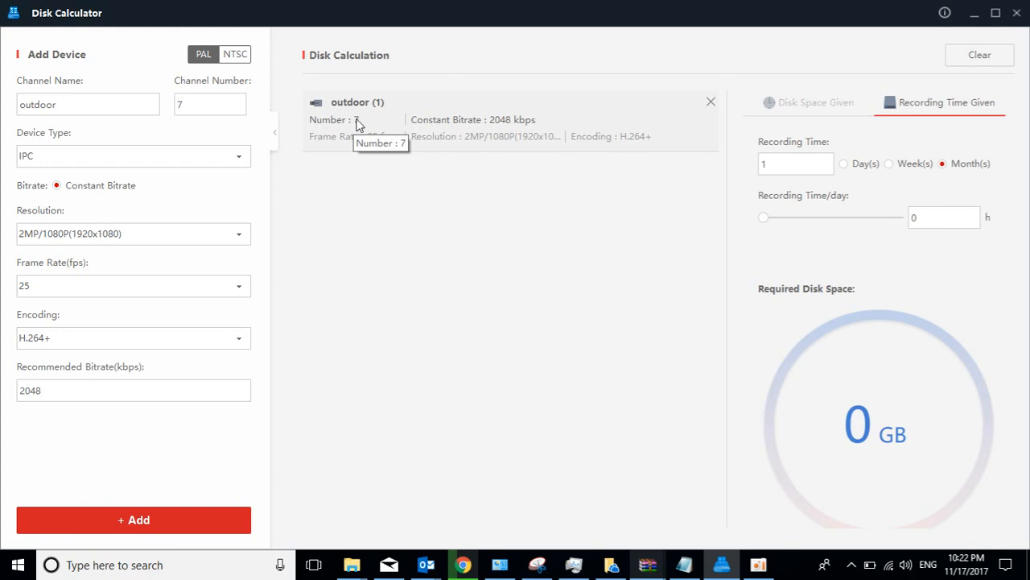
Step: Set the recording time per day to 24 h
{"action": "left_click_drag", "start_coordinate": [764, 219], "coordinate": [903, 223]}
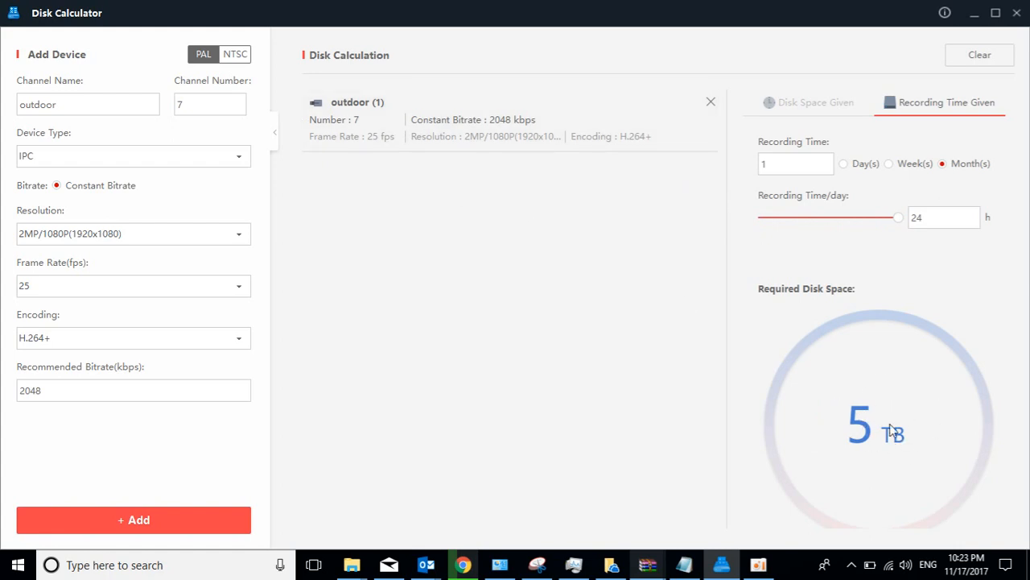
Step: Keep the recording time in months and change the channel name to "indoor camera"
{"action": "left_click", "coordinate": [904, 168]}
{"action": "left_click", "coordinate": [942, 165]}
{"action": "left_click", "coordinate": [97, 104]}
{"action": "key", "text": "BackSpace"}
{"action": "key", "text": "BackSpace"}
{"action": "key", "text": "BackSpace"}
{"action": "key", "text": "BackSpace"}
{"action": "key", "text": "BackSpace"}
{"action": "key", "text": "BackSpace"}
{"action": "key", "text": "BackSpace"}
{"action": "key", "text": "BackSpace"}
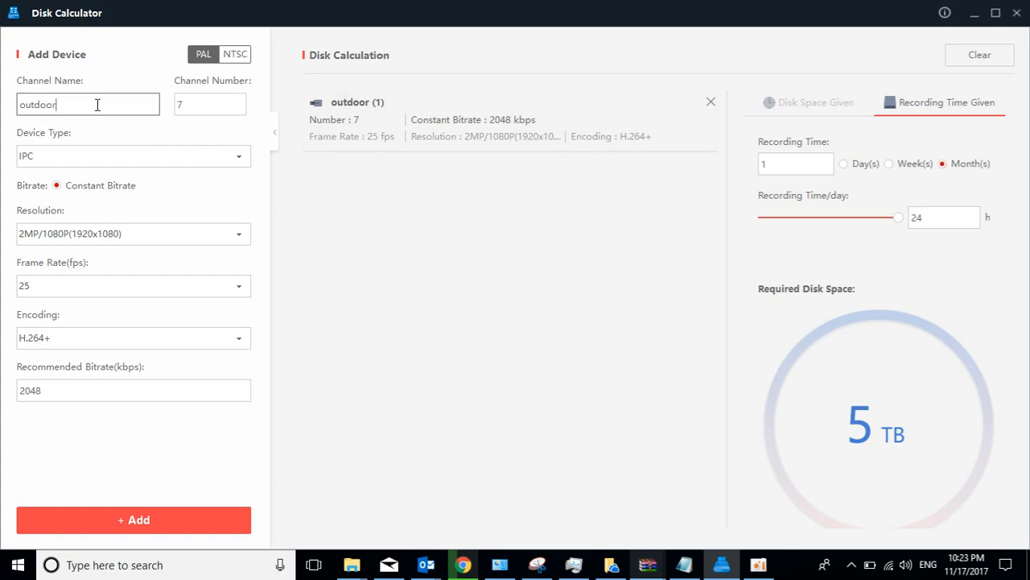
{"action": "type", "text": "indoor camera"}
Step: Check the indoor camera quantity in the Notepad list and set the channel number to 25
{"action": "left_click", "coordinate": [694, 567]}
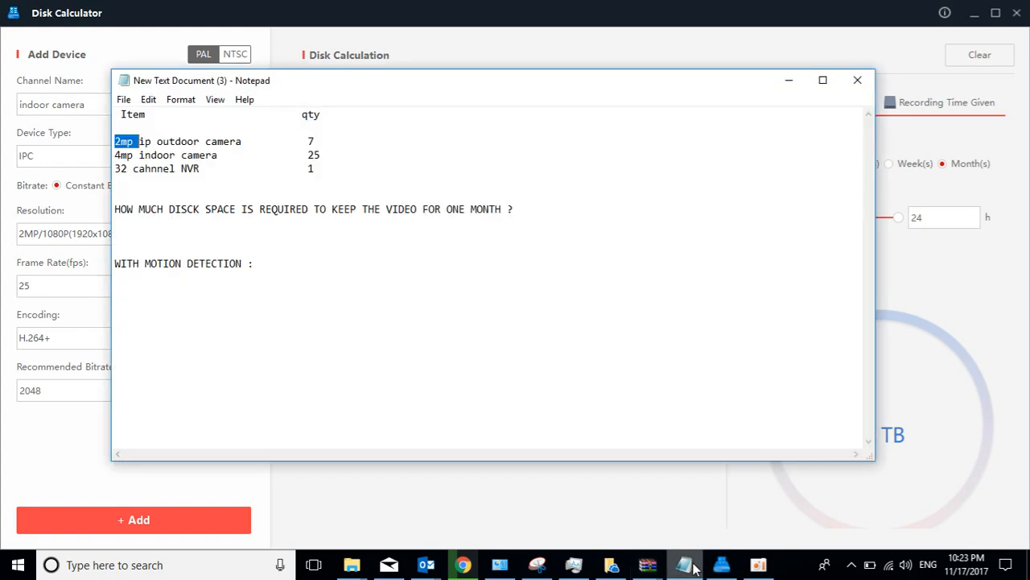
{"action": "left_click", "coordinate": [721, 564]}
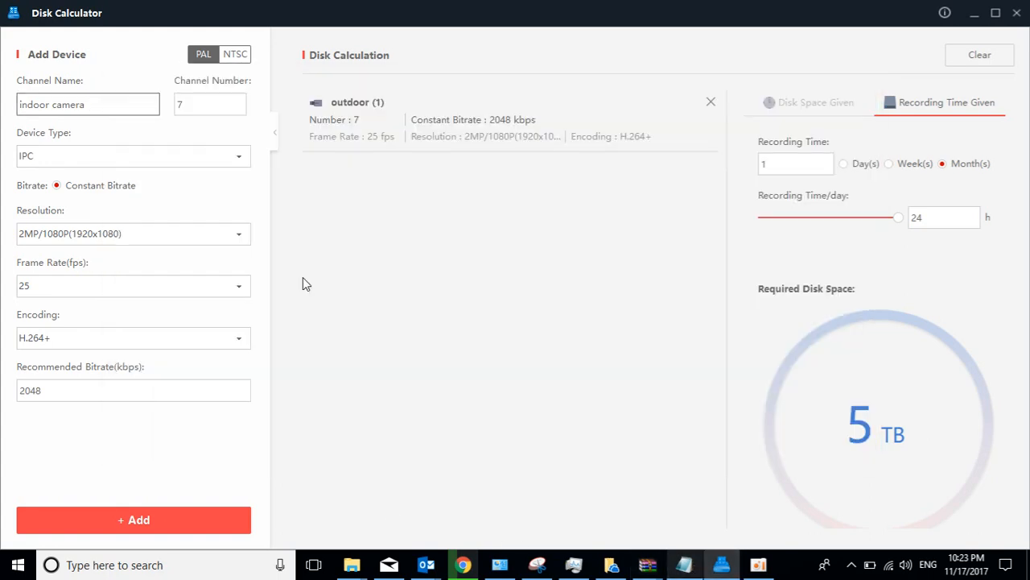
{"action": "left_click", "coordinate": [203, 108]}
{"action": "key", "text": "BackSpace"}
{"action": "type", "text": "25"}
Step: Keep IPC as the device type, choose the 4MP(2048x2048) resolution and add the indoor cameras to the disk calculation
{"action": "left_click", "coordinate": [177, 155]}
{"action": "left_click", "coordinate": [169, 172]}
{"action": "left_click", "coordinate": [148, 232]}
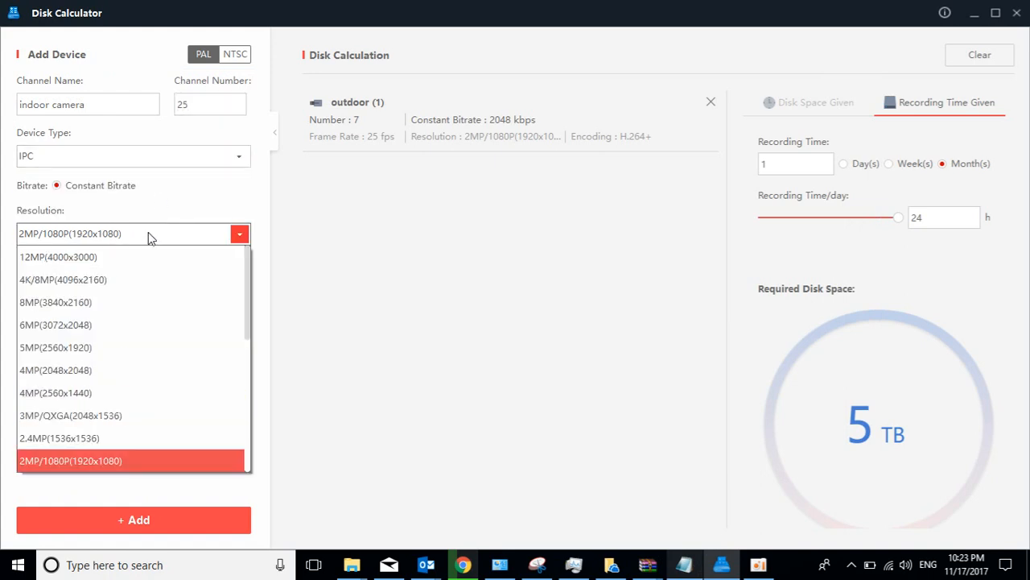
{"action": "left_click", "coordinate": [112, 368]}
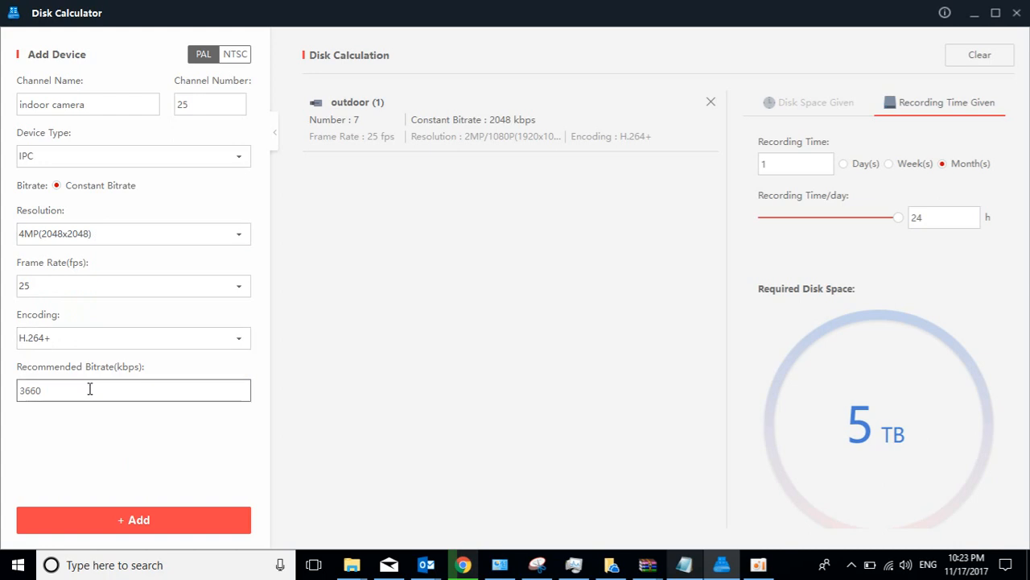
{"action": "left_click", "coordinate": [120, 520]}
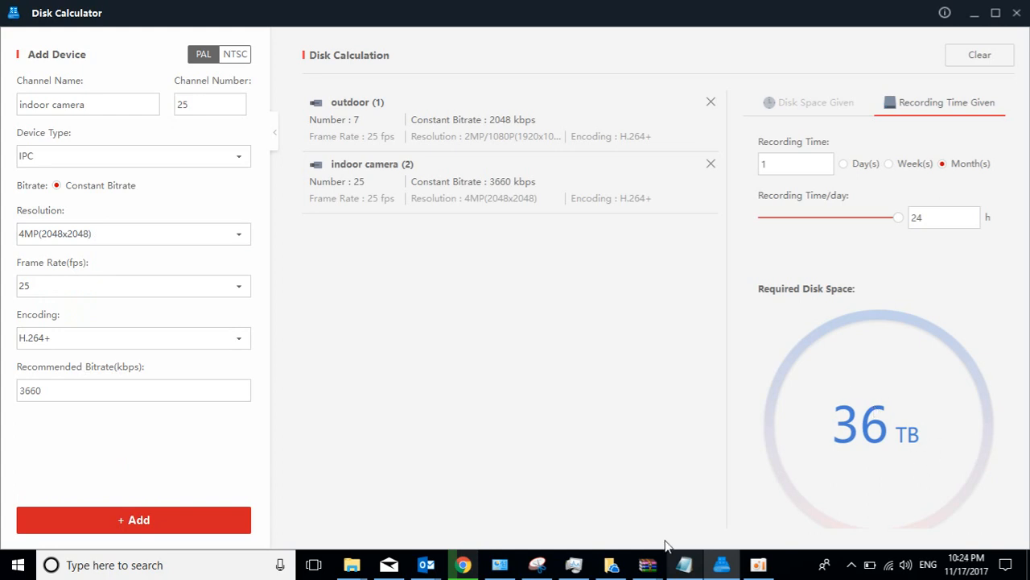
Step: Switch to Notepad and write "36tb to be kept for one month" below the disk space question
{"action": "left_click", "coordinate": [681, 567]}
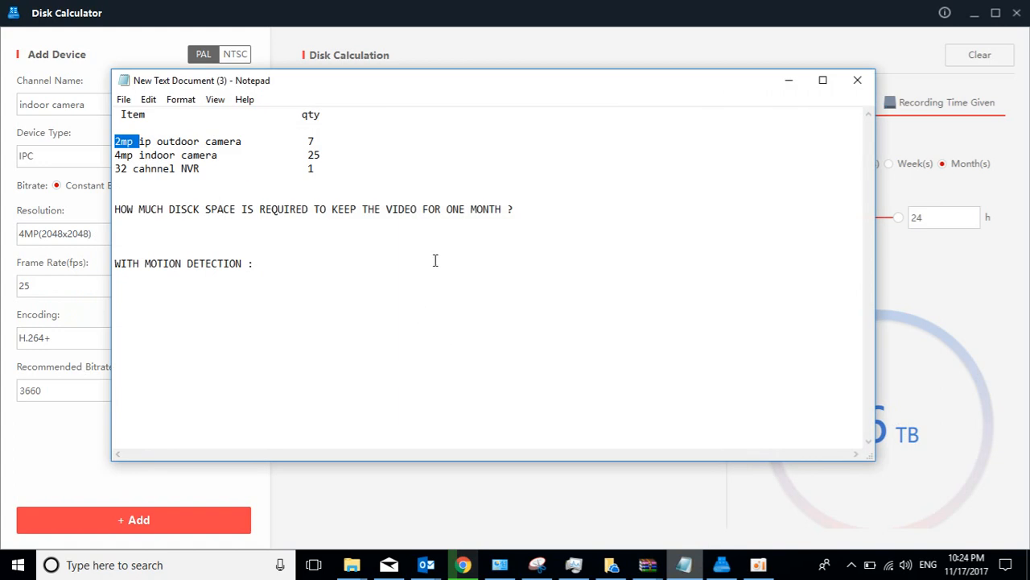
{"action": "left_click", "coordinate": [262, 238]}
{"action": "type", "text": "36tb to "}
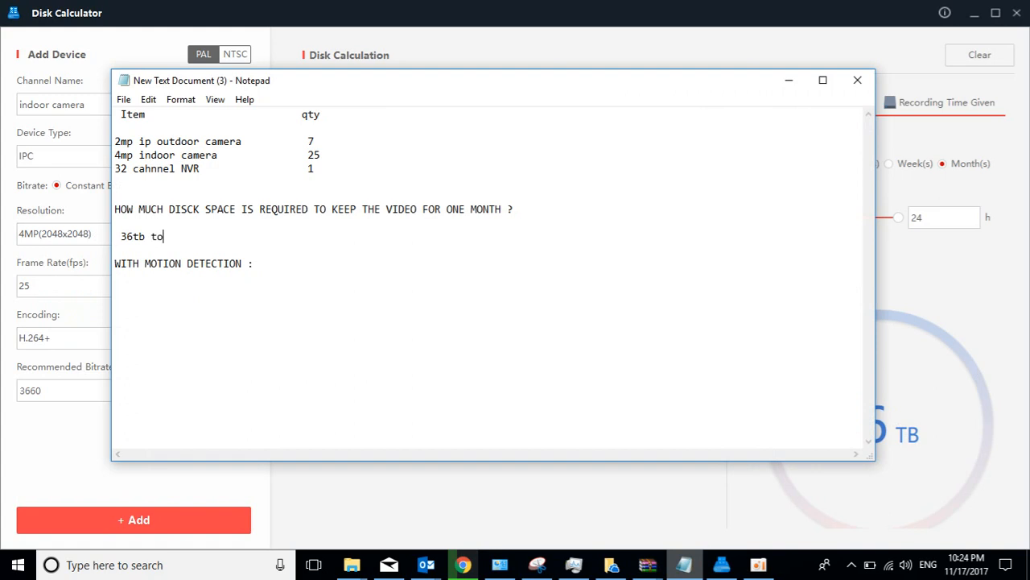
{"action": "type", "text": "be kept for one month"}
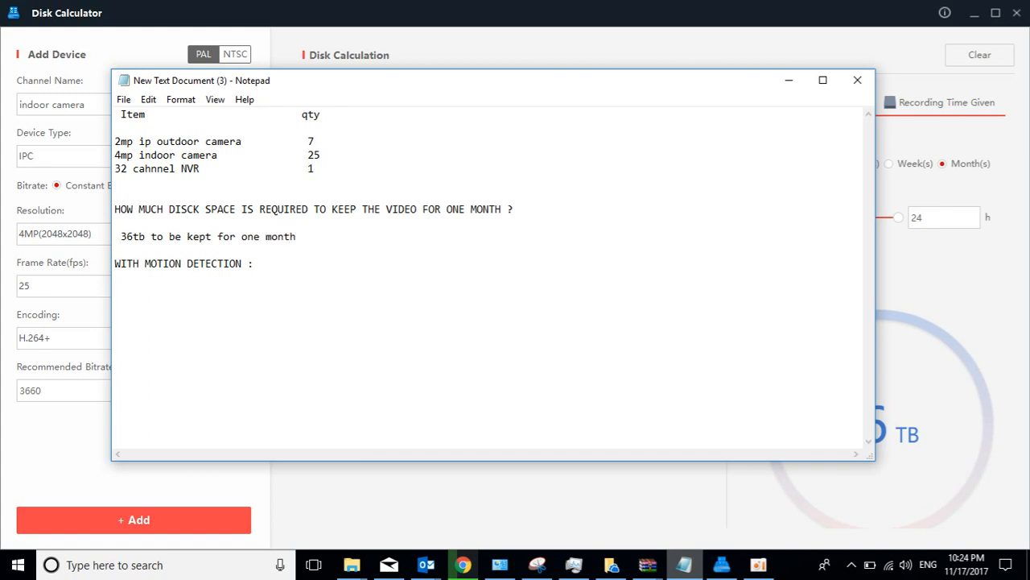
Step: Change the motion detection line to read "WITH MOTION DETECTION for 8 hours inactive ?"
{"action": "left_click", "coordinate": [258, 268]}
{"action": "key", "text": "BackSpace"}
{"action": "type", "text": "for 8 hours inactive "}
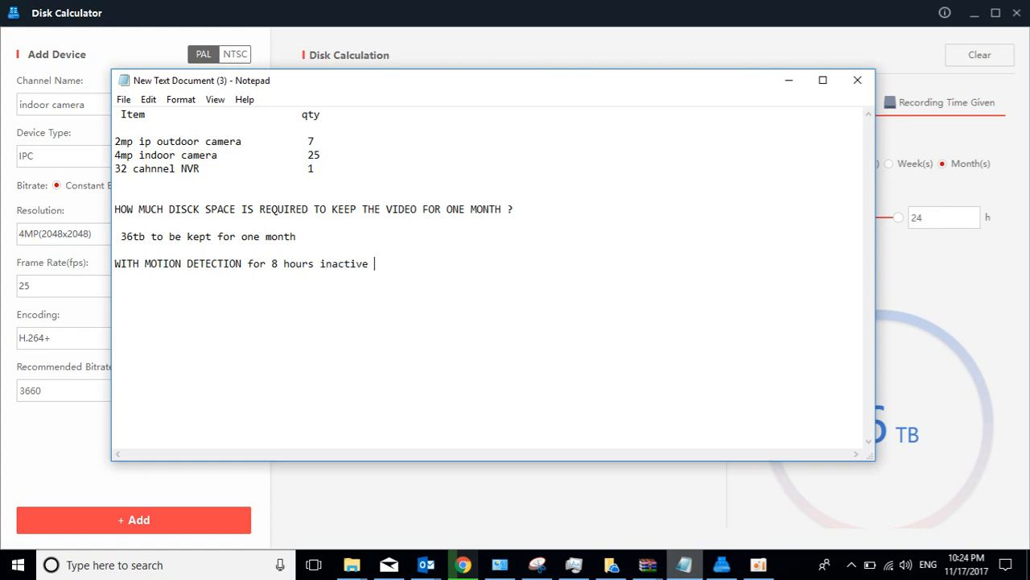
{"action": "type", "text": "?"}
Step: Return to Disk Calculator and reduce the recording time per day to 16 h
{"action": "left_click", "coordinate": [915, 259]}
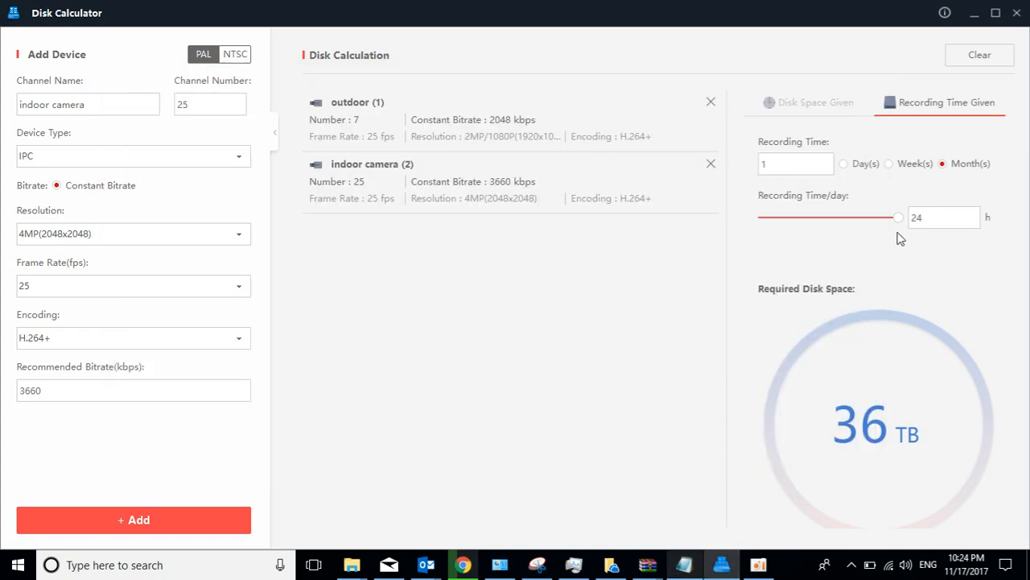
{"action": "left_click_drag", "start_coordinate": [899, 217], "coordinate": [871, 219]}
{"action": "left_click_drag", "start_coordinate": [866, 220], "coordinate": [854, 219]}
Step: Write "24 tb with 8 hours inactive" under the motion detection line in Notepad and minimize the note
{"action": "left_click", "coordinate": [686, 566]}
{"action": "type", "text": "2"}
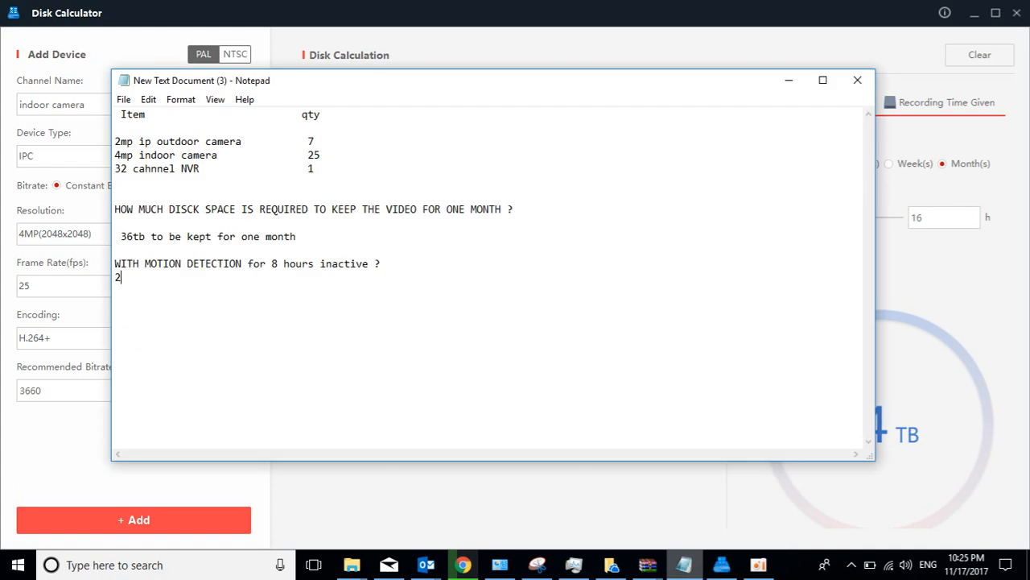
{"action": "type", "text": "4 tb with 8 hours inac"}
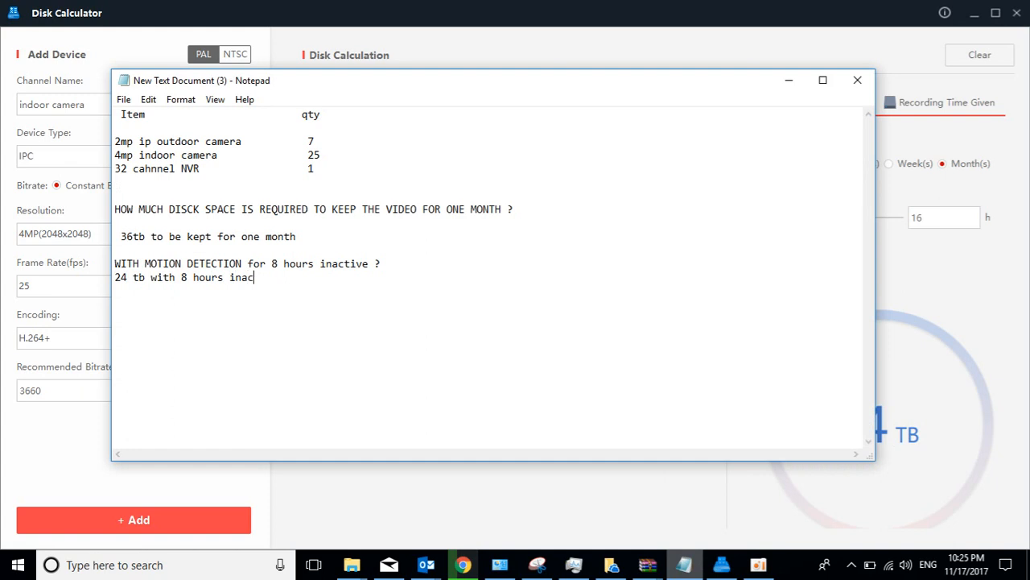
{"action": "type", "text": "tive"}
{"action": "left_click", "coordinate": [792, 84]}
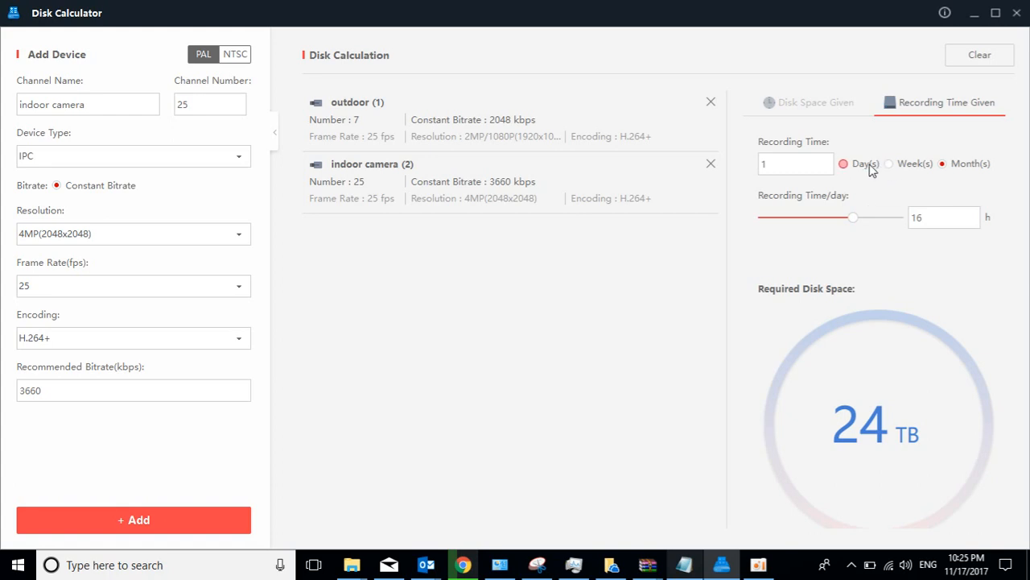
Step: Set the total recording time to 21 days
{"action": "left_click", "coordinate": [862, 169]}
{"action": "left_click", "coordinate": [823, 164]}
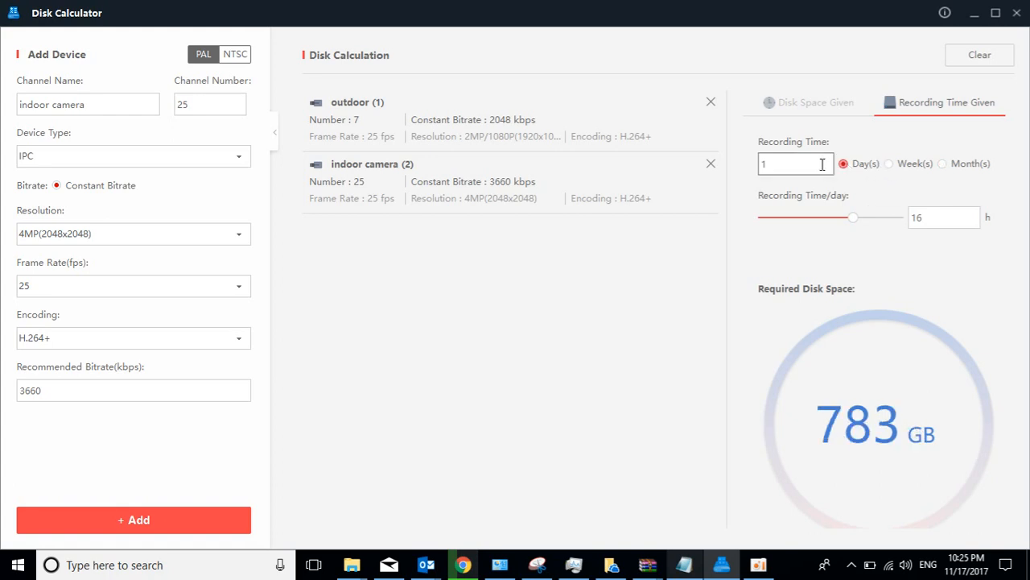
{"action": "key", "text": "BackSpace"}
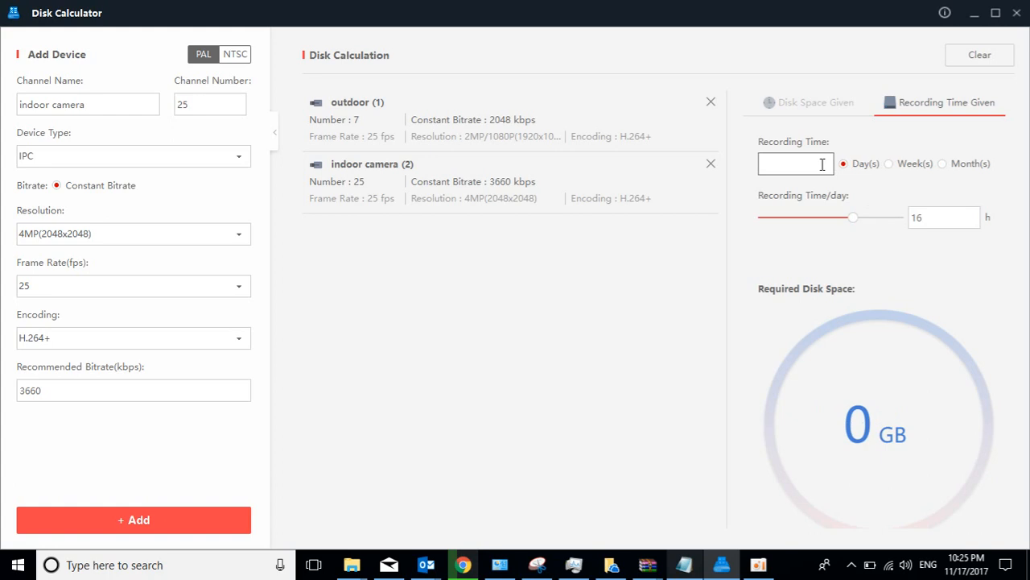
{"action": "type", "text": "21"}
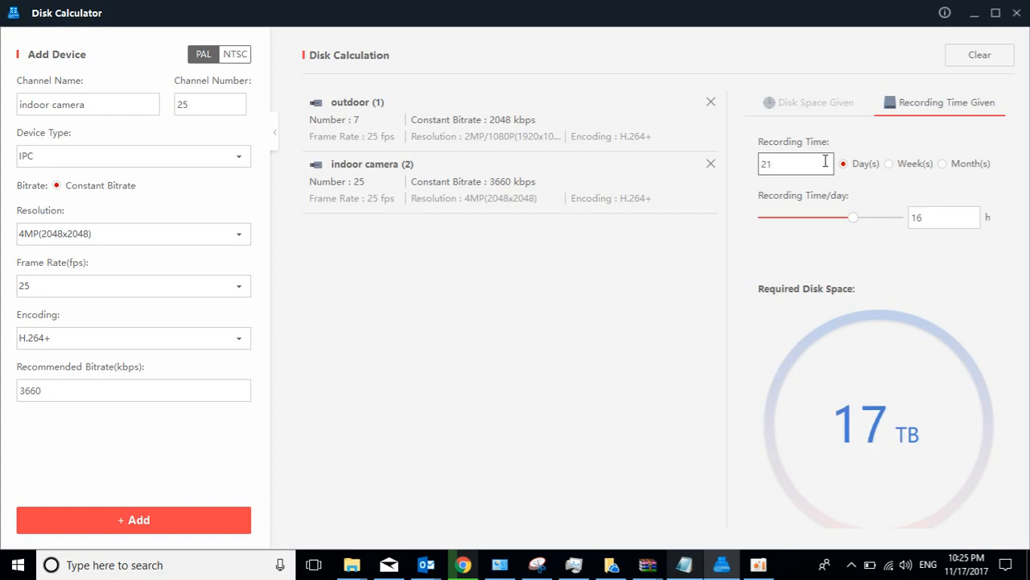
Step: Switch the recording time unit to weeks, try a value of 26, and set the recording time to 4 weeks
{"action": "key", "text": "Tab"}
{"action": "key", "text": "Right"}
{"action": "left_click", "coordinate": [824, 162]}
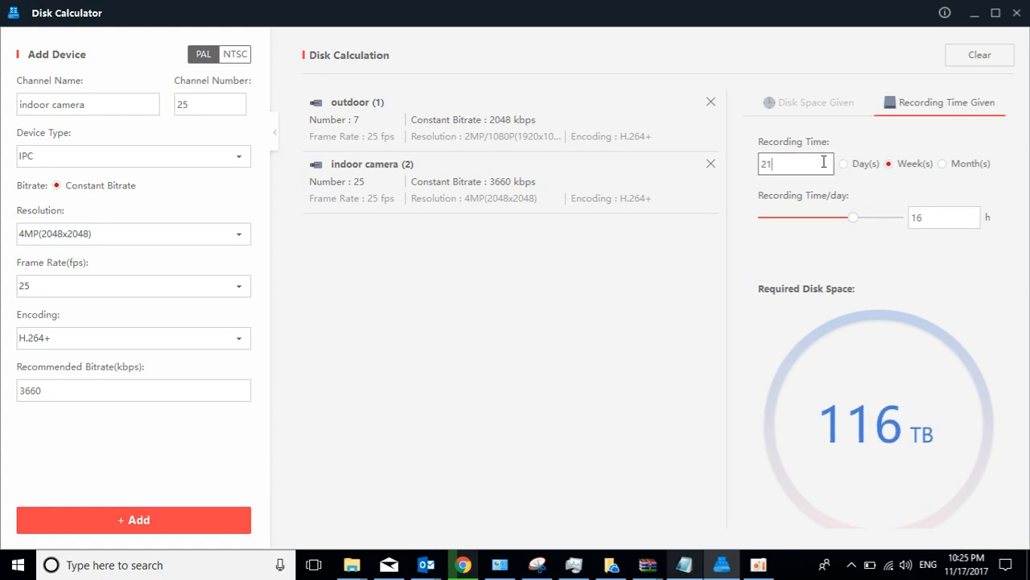
{"action": "key", "text": "BackSpace"}
{"action": "key", "text": "BackSpace"}
{"action": "type", "text": "26"}
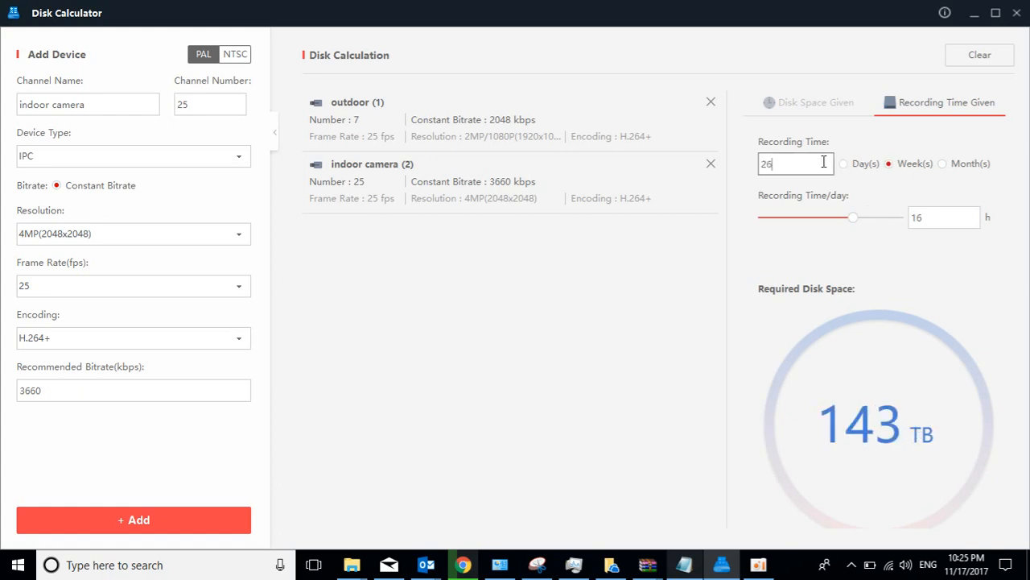
{"action": "key", "text": "BackSpace"}
{"action": "key", "text": "BackSpace"}
{"action": "type", "text": "4"}
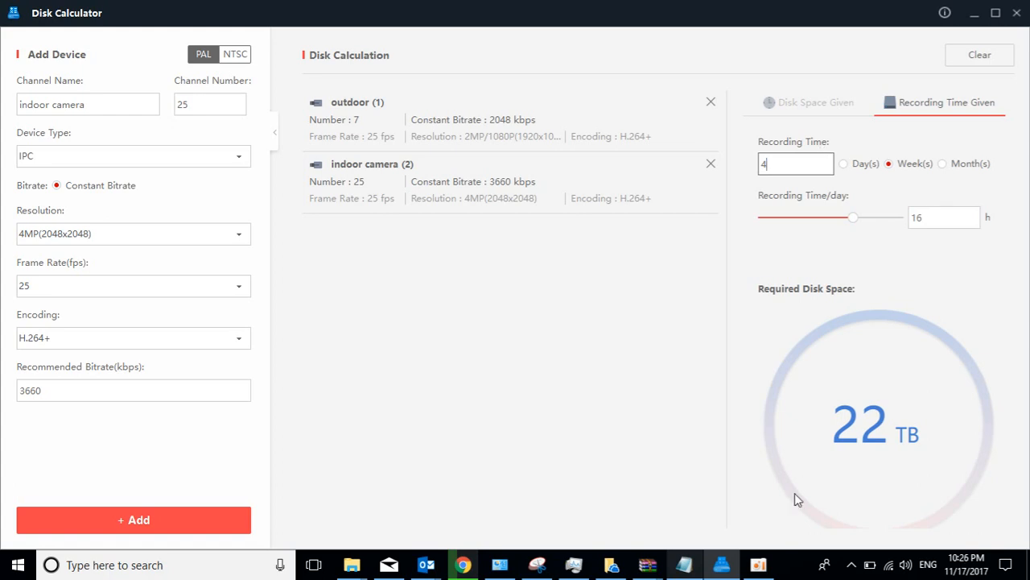
{"action": "left_click", "coordinate": [757, 567]}
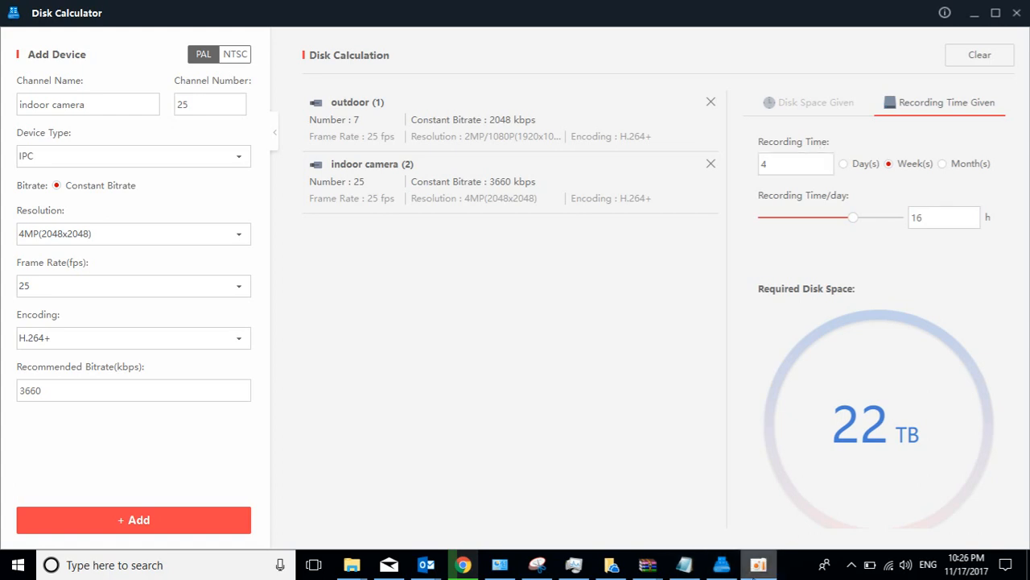
{"action": "left_click", "coordinate": [754, 574]}
{"action": "left_click", "coordinate": [754, 575]}
{"action": "left_click", "coordinate": [753, 574]}
{"action": "left_click", "coordinate": [753, 563]}
{"action": "left_click", "coordinate": [755, 564]}
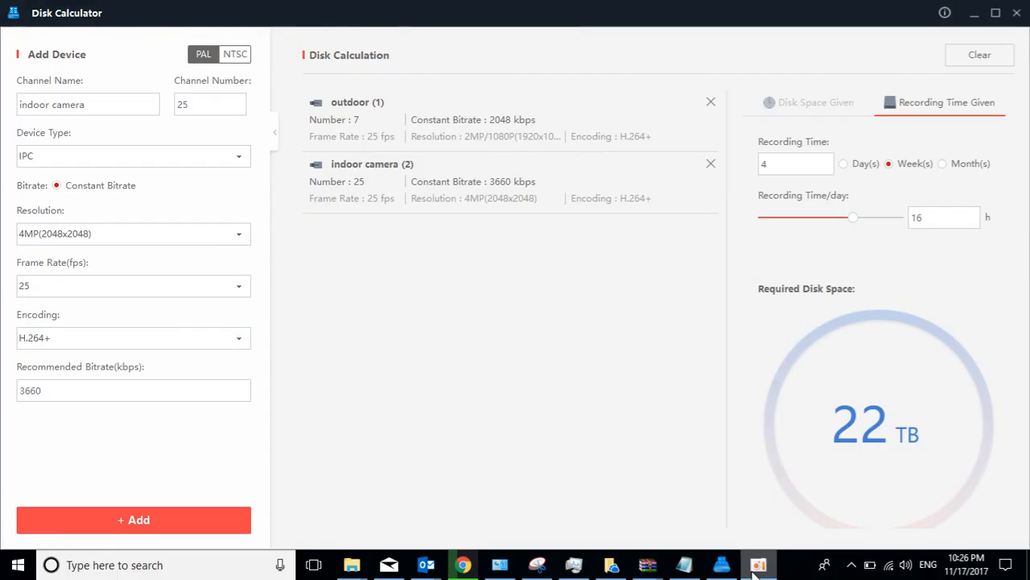
{"action": "left_click", "coordinate": [756, 570]}
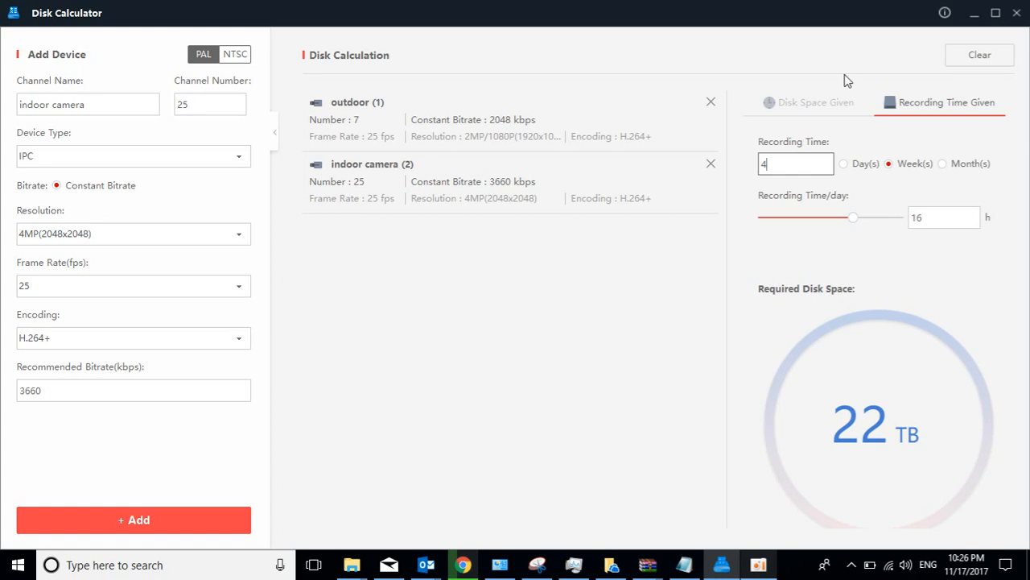
{"action": "left_click", "coordinate": [973, 16]}
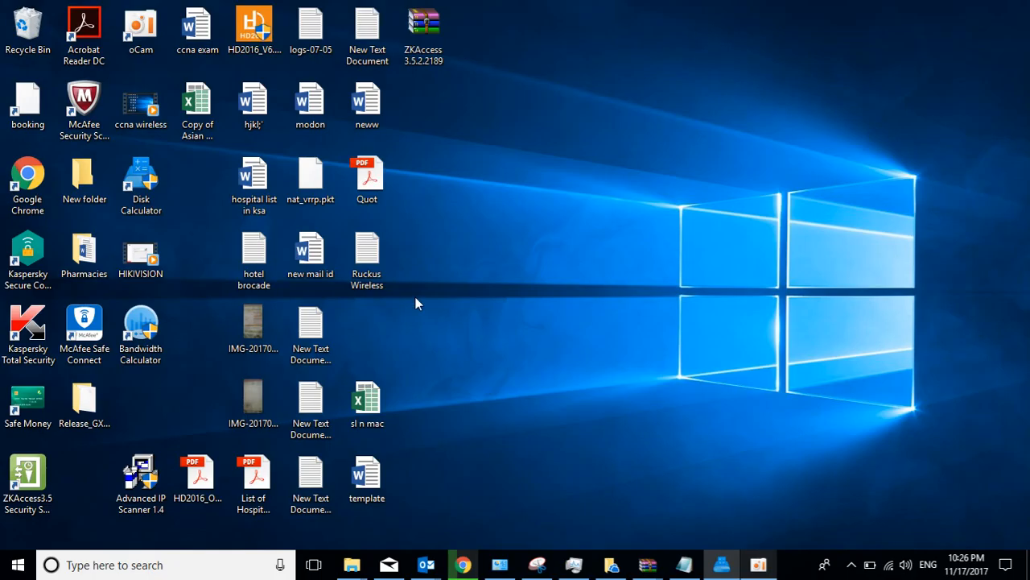
{"action": "left_click", "coordinate": [463, 564]}
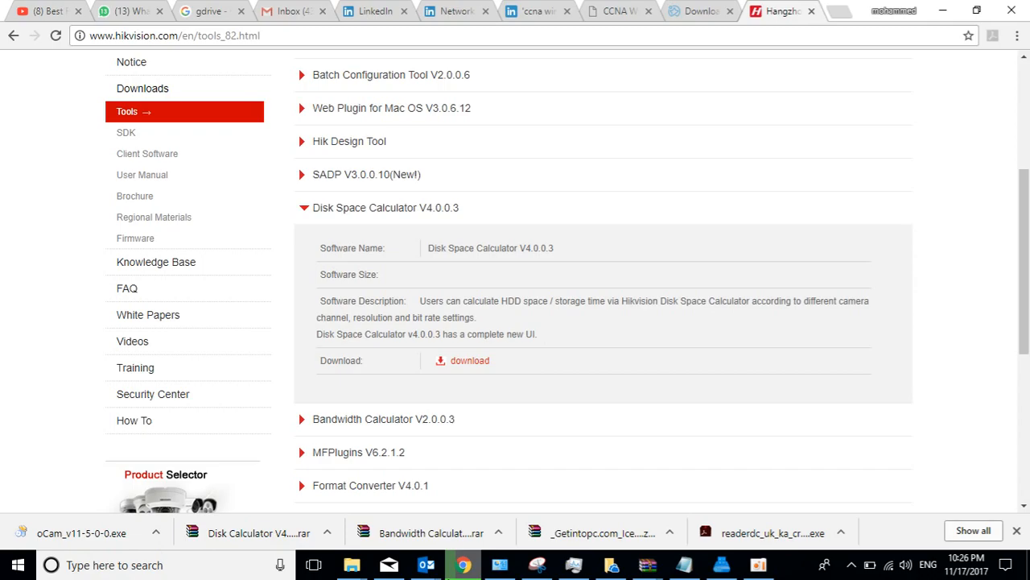
{"action": "left_click", "coordinate": [757, 565]}
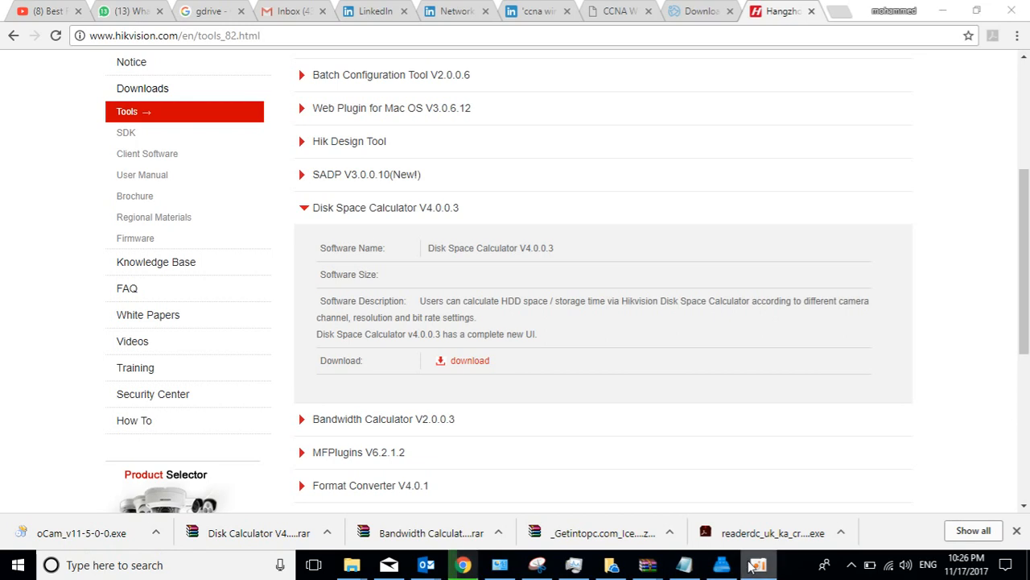
{"action": "right_click", "coordinate": [750, 564]}
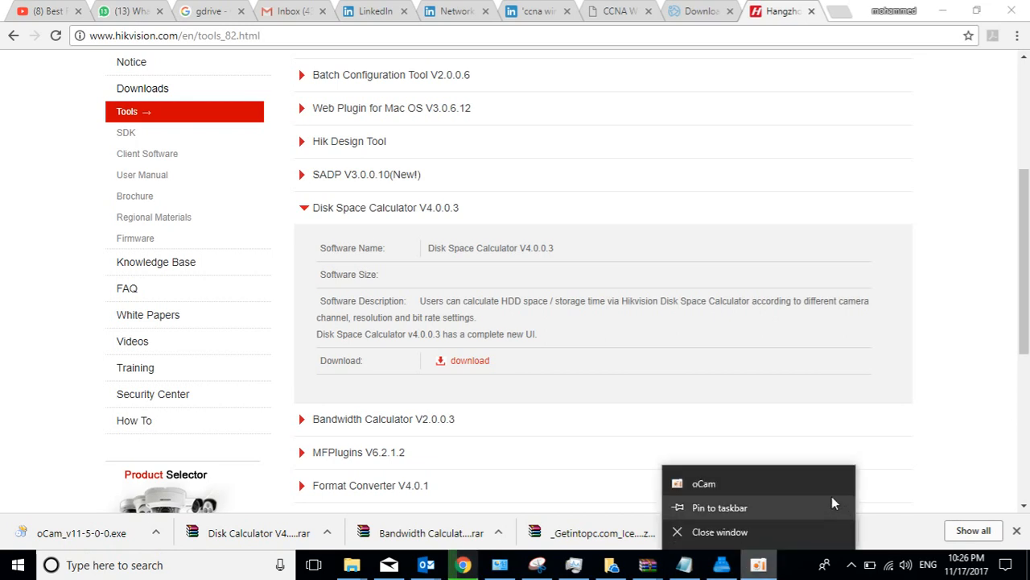